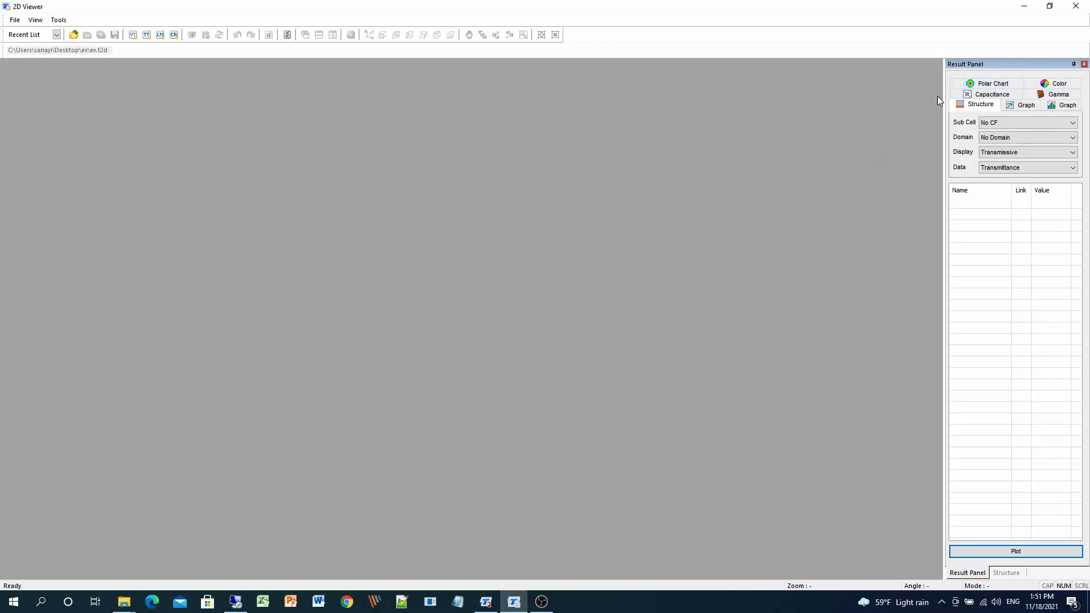
Review the Graph result page's Sub Cell, Domain, Display, X Axis and Y Axis options.
left_click(990, 94)
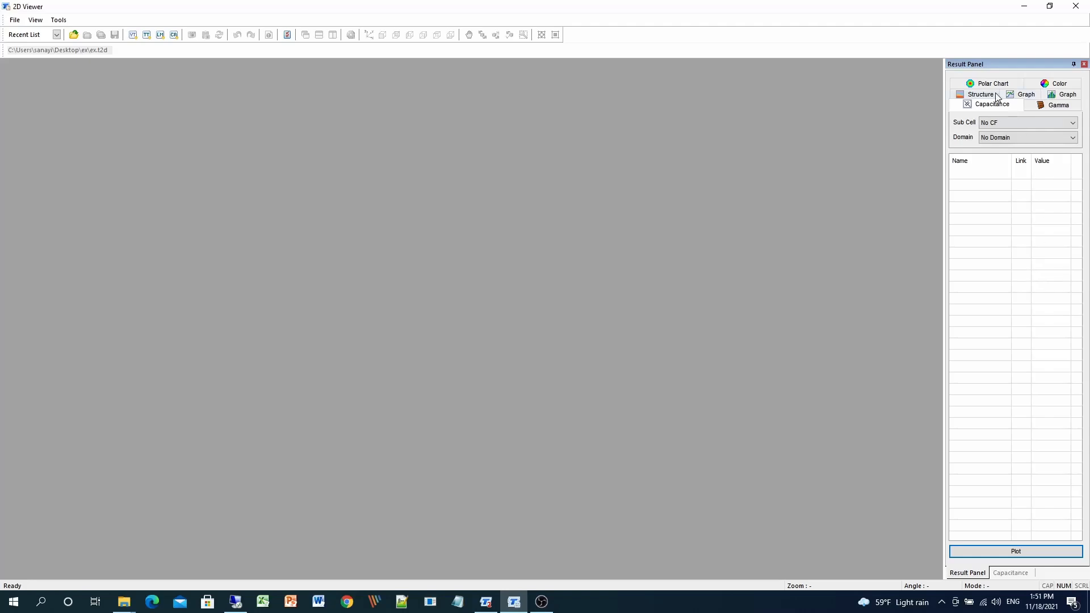
left_click(1019, 94)
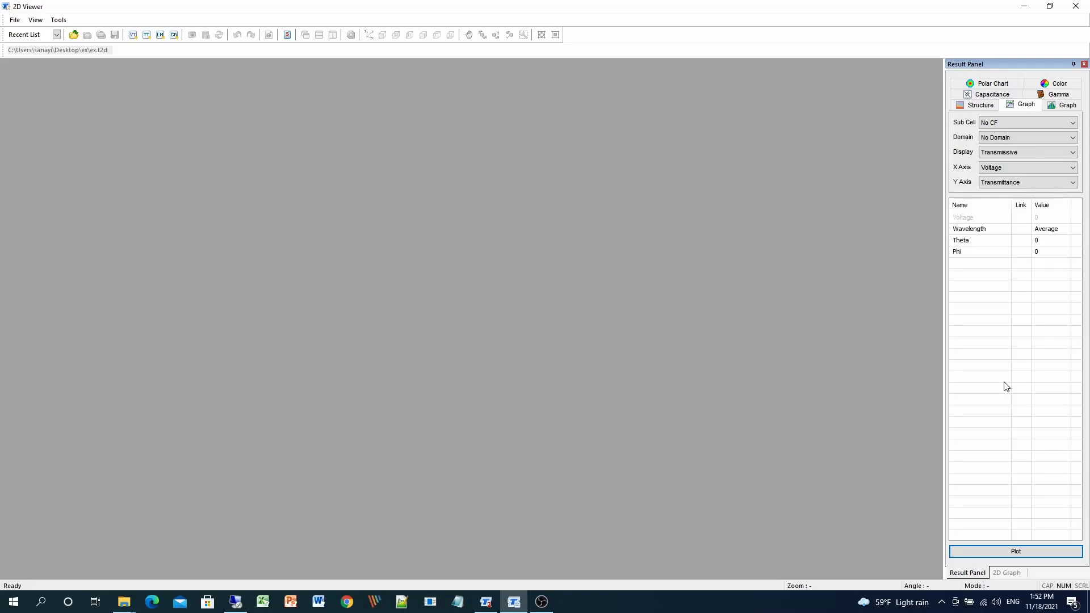
left_click(1004, 122)
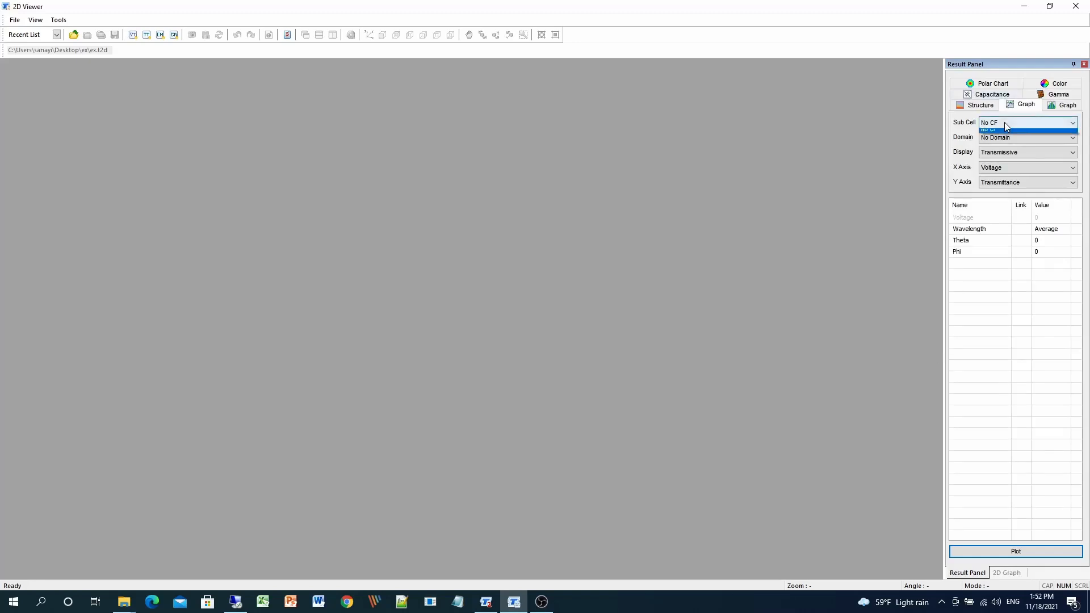
left_click(1005, 133)
left_click(1006, 138)
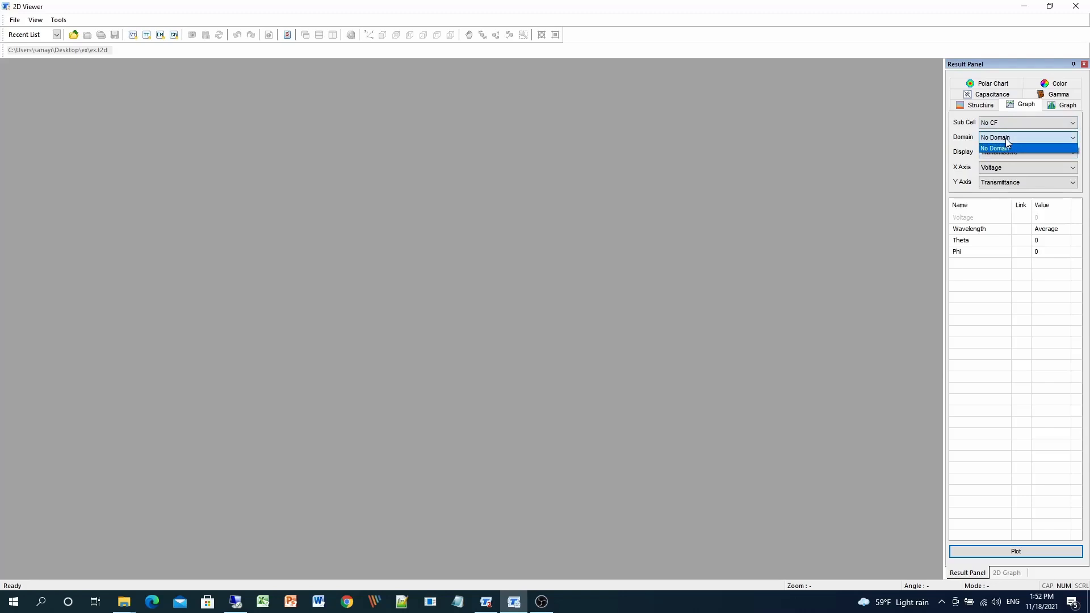
left_click(1006, 138)
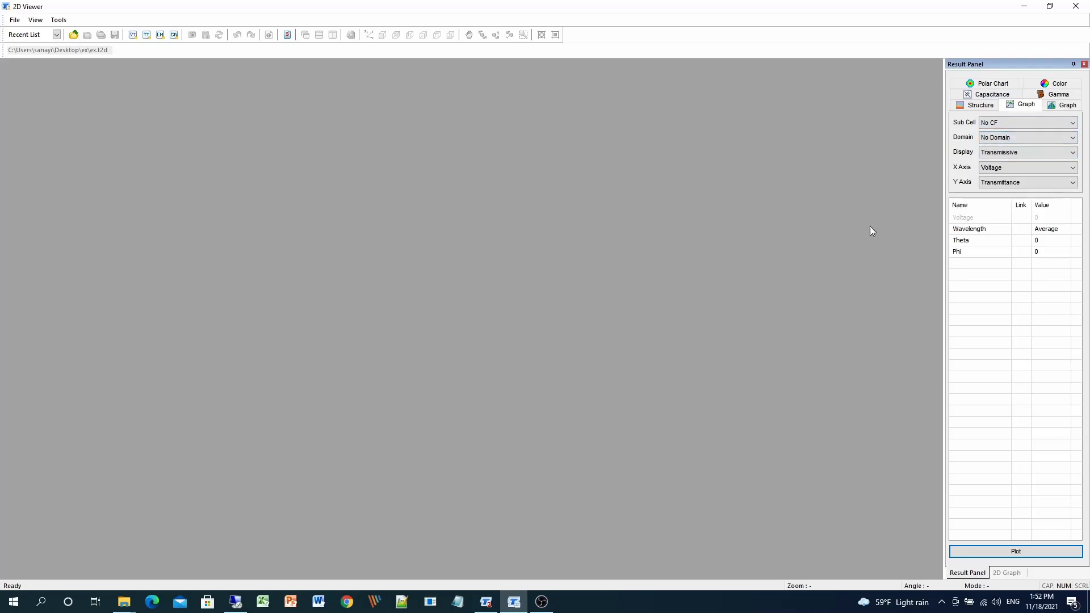
left_click(1051, 151)
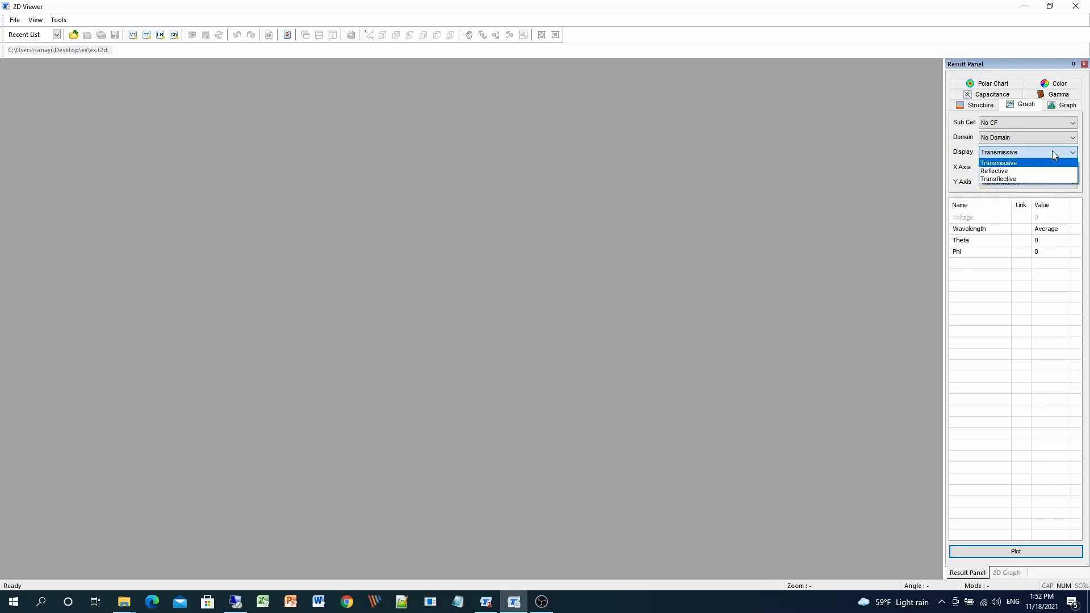
left_click(839, 226)
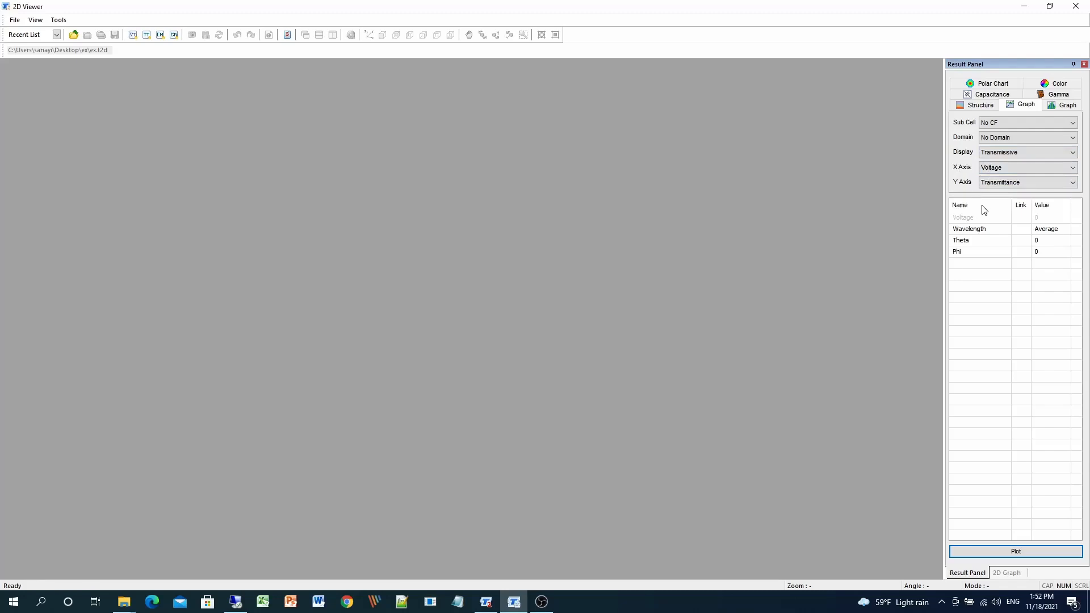
left_click(1021, 168)
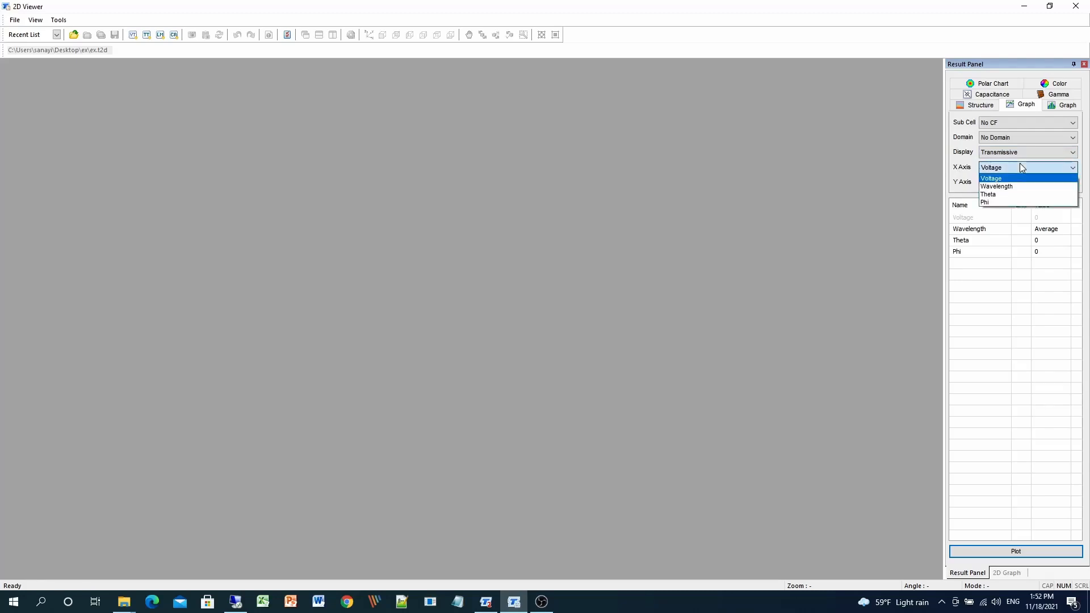
left_click(1019, 166)
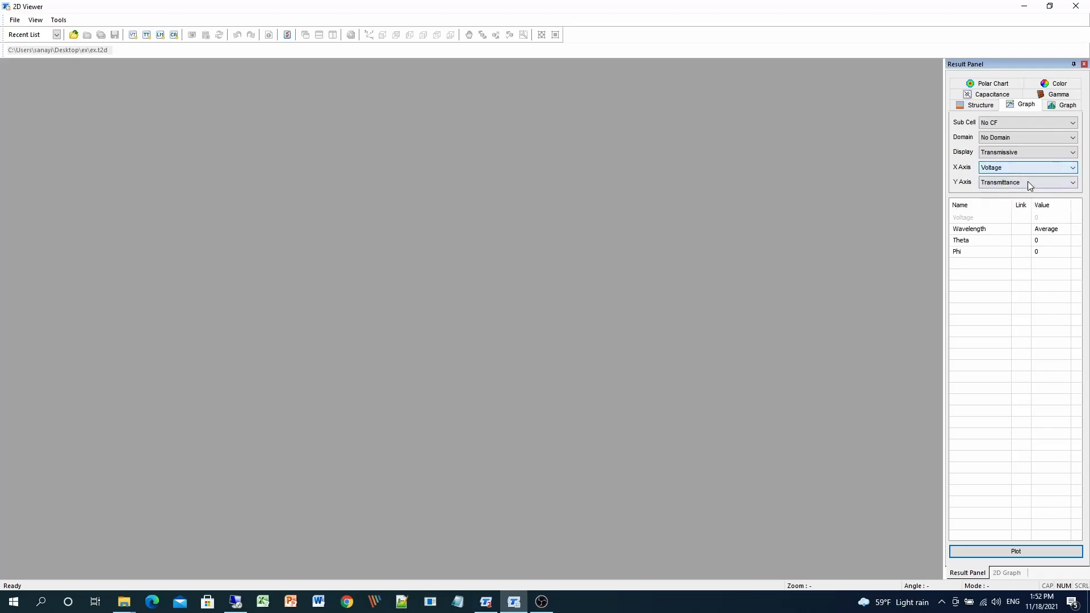
left_click(1028, 181)
left_click(1030, 183)
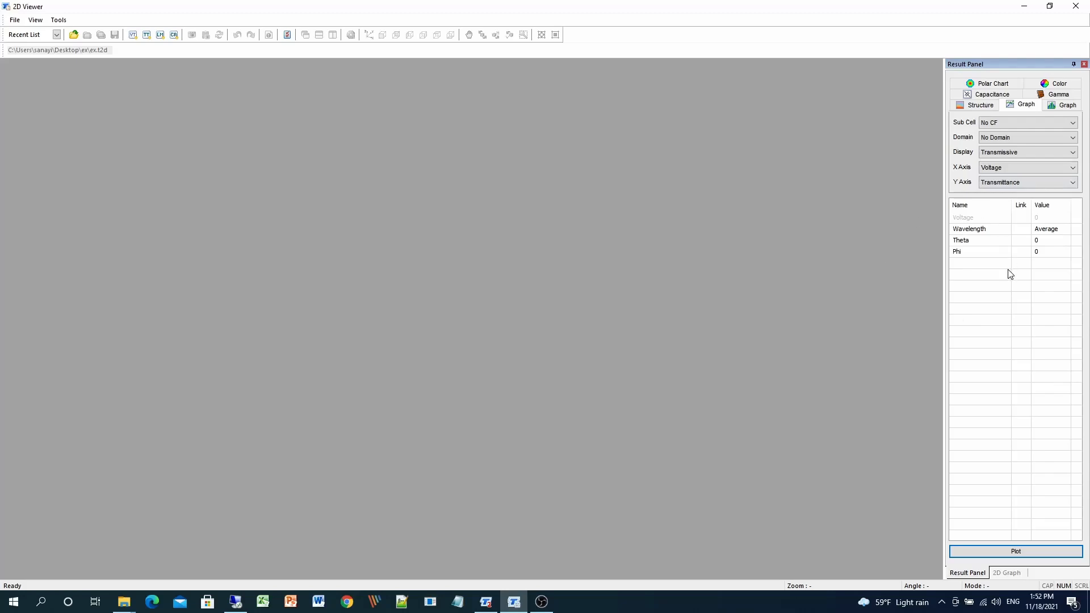
Plot transmittance against voltage with Theta values from 0 to 80 degrees.
left_click(1050, 241)
left_click(1066, 240)
left_click(1059, 252)
left_click(1016, 551)
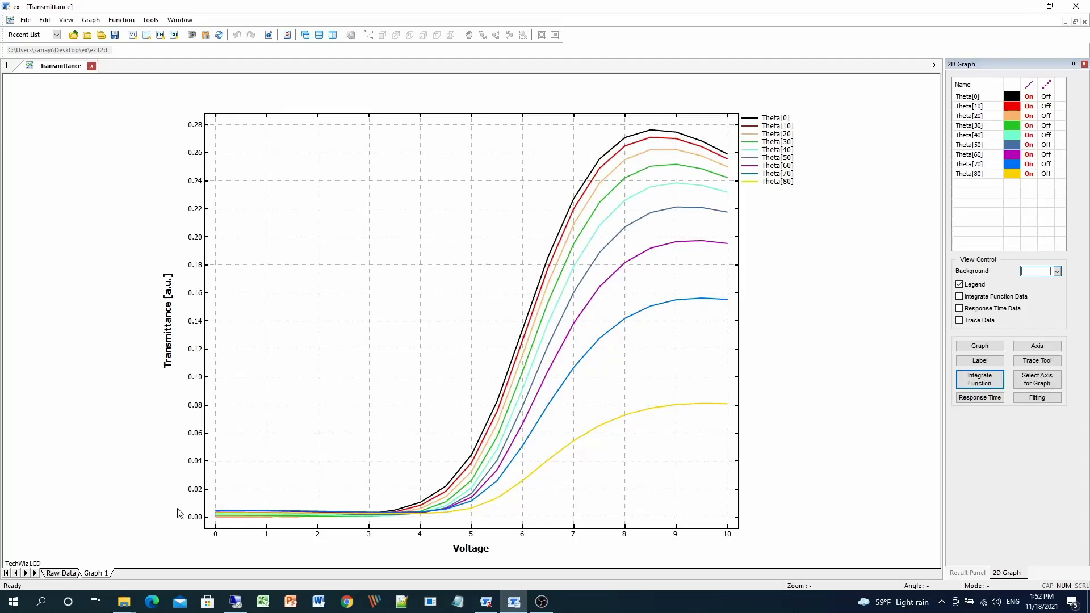
Inspect the raw data table and its context menu, then return to the graph sheet.
left_click(60, 574)
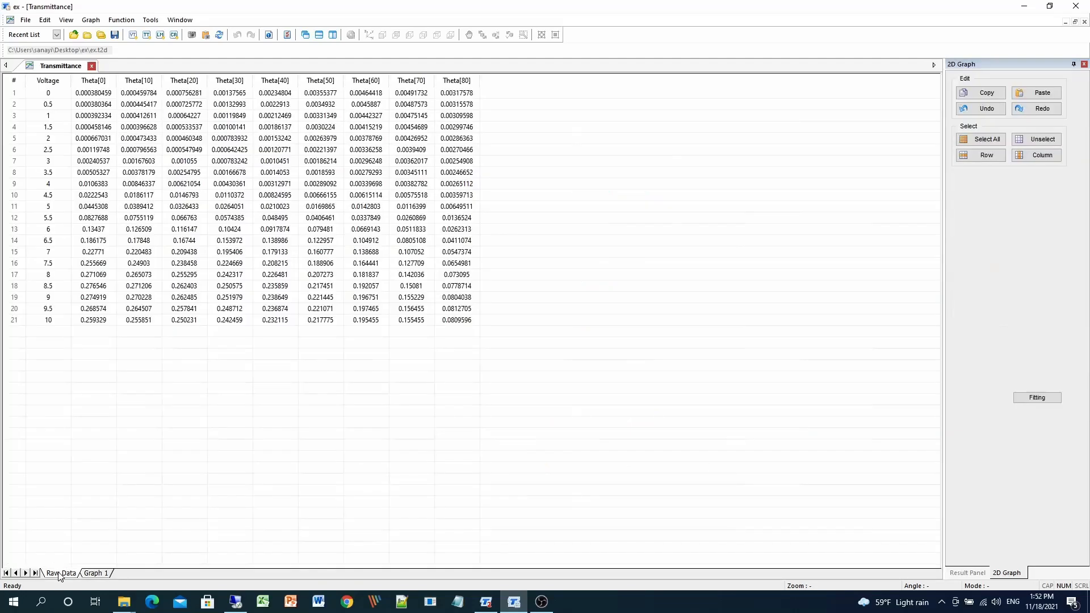
left_click(338, 208)
right_click(309, 139)
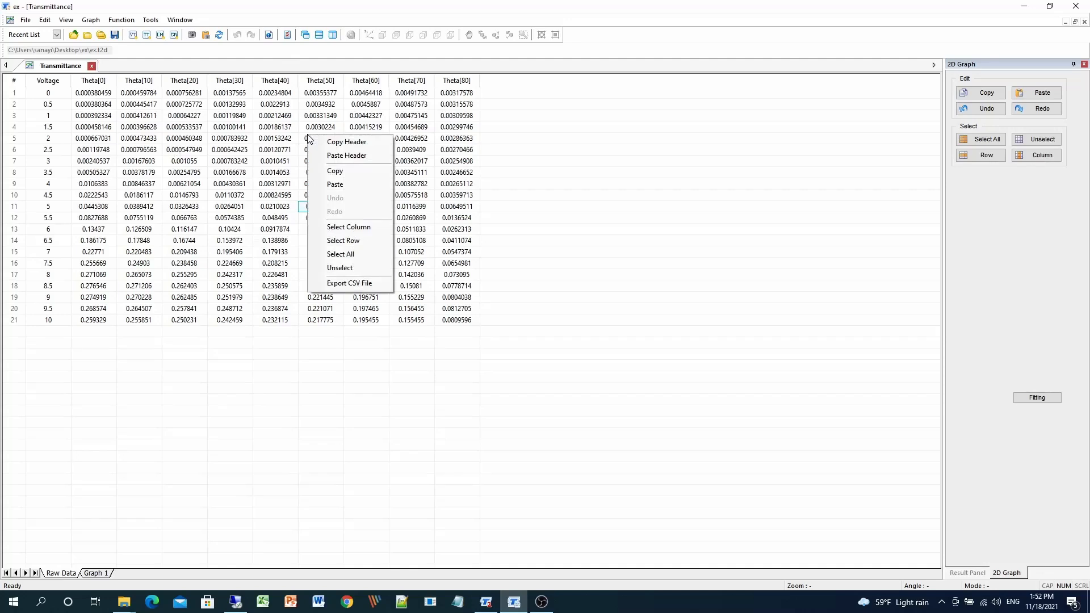
left_click(269, 535)
left_click(92, 573)
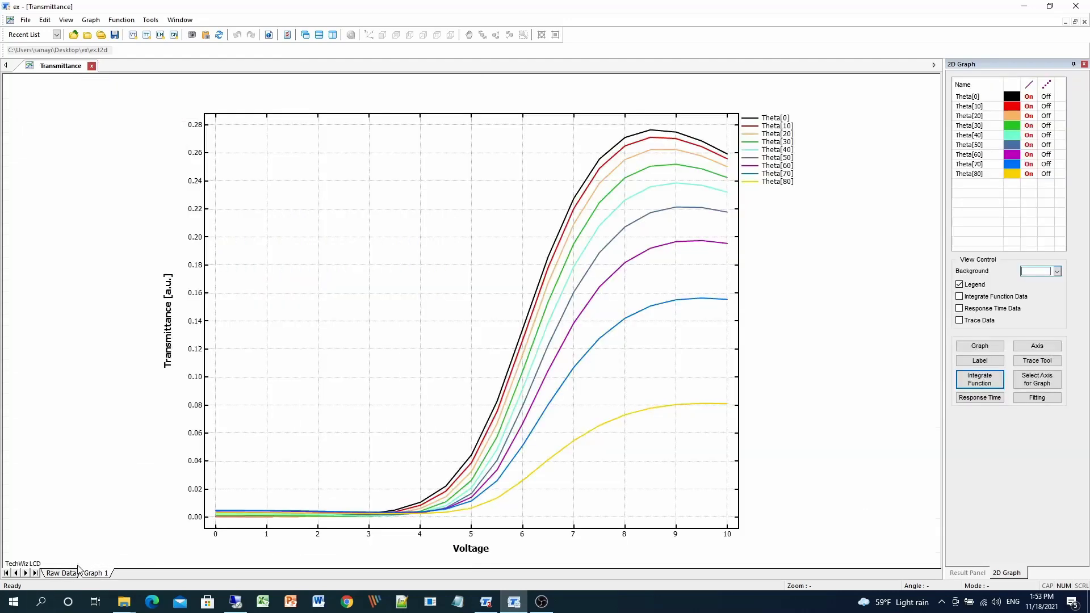
Open the graph line properties for the Theta curves and close them.
left_click(971, 344)
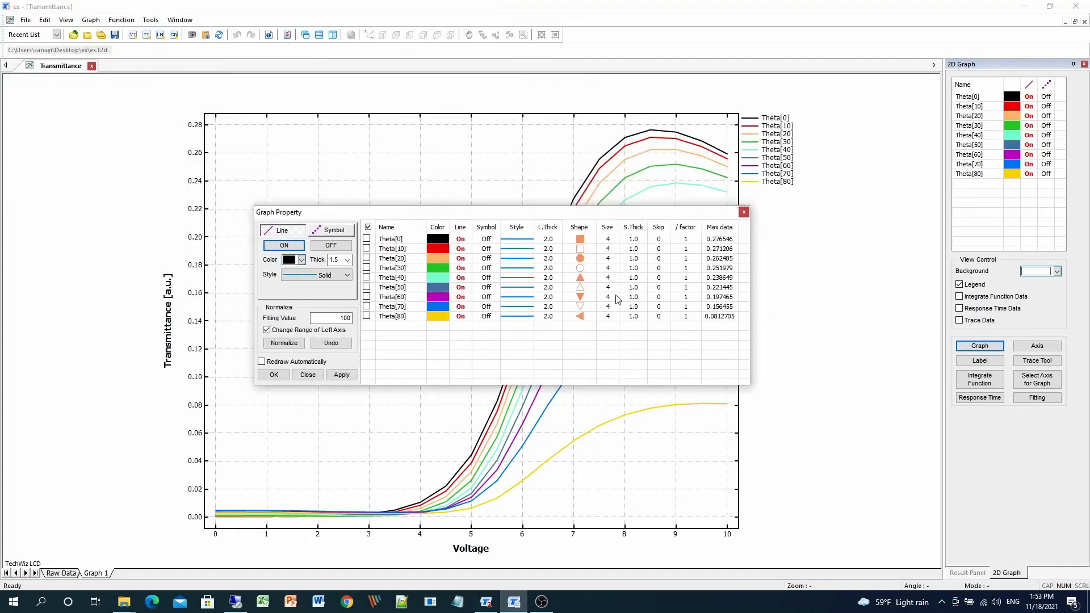
left_click(743, 212)
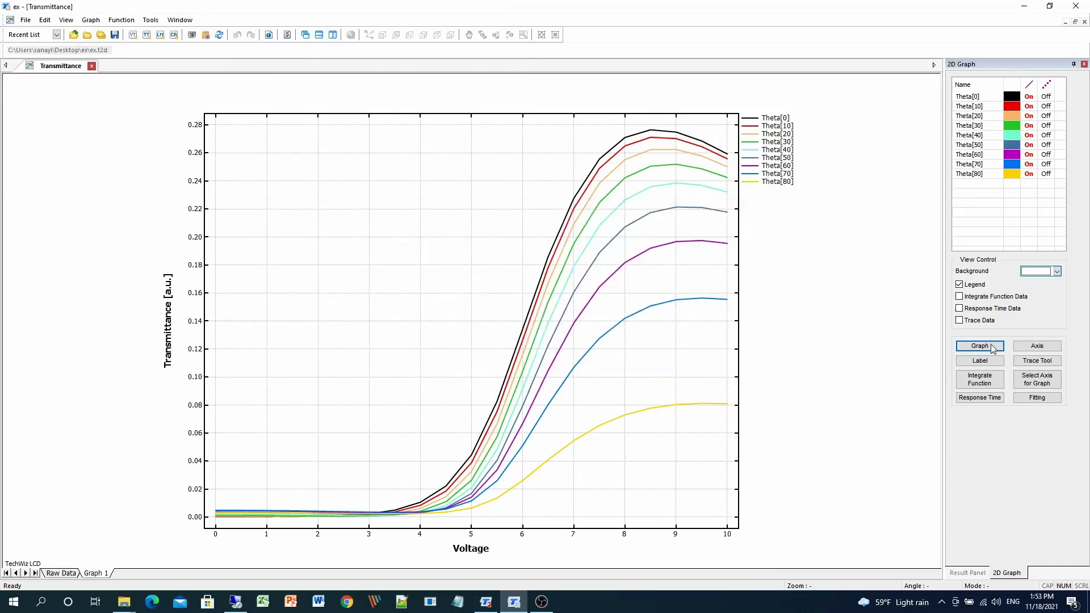
Review the axis properties for the left, bottom, right and top axes, then close the dialog.
left_click(1036, 346)
left_click_drag(95, 21, 558, 113)
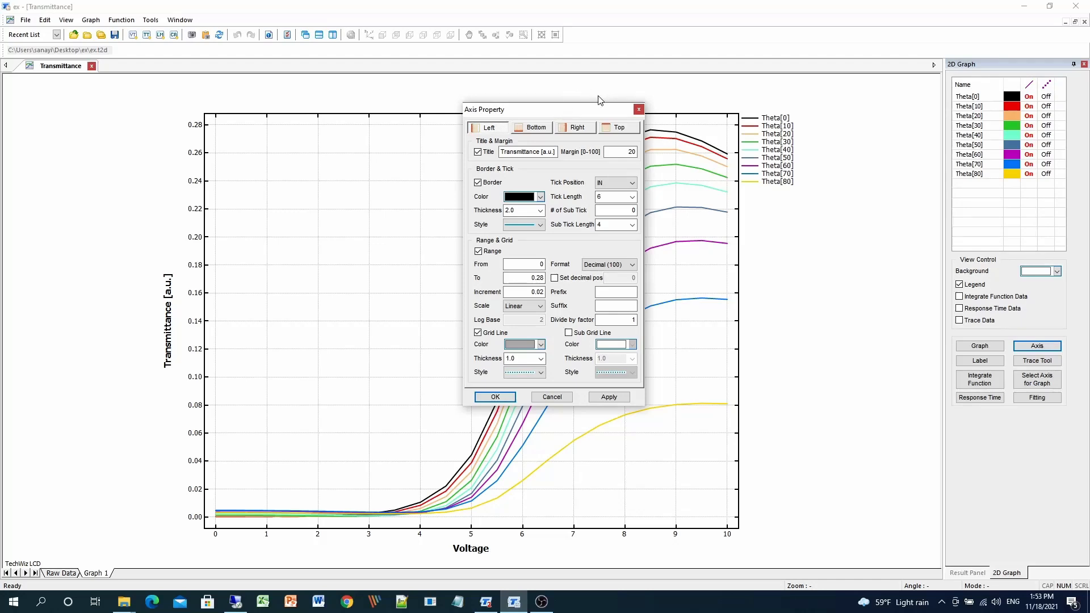
left_click(531, 131)
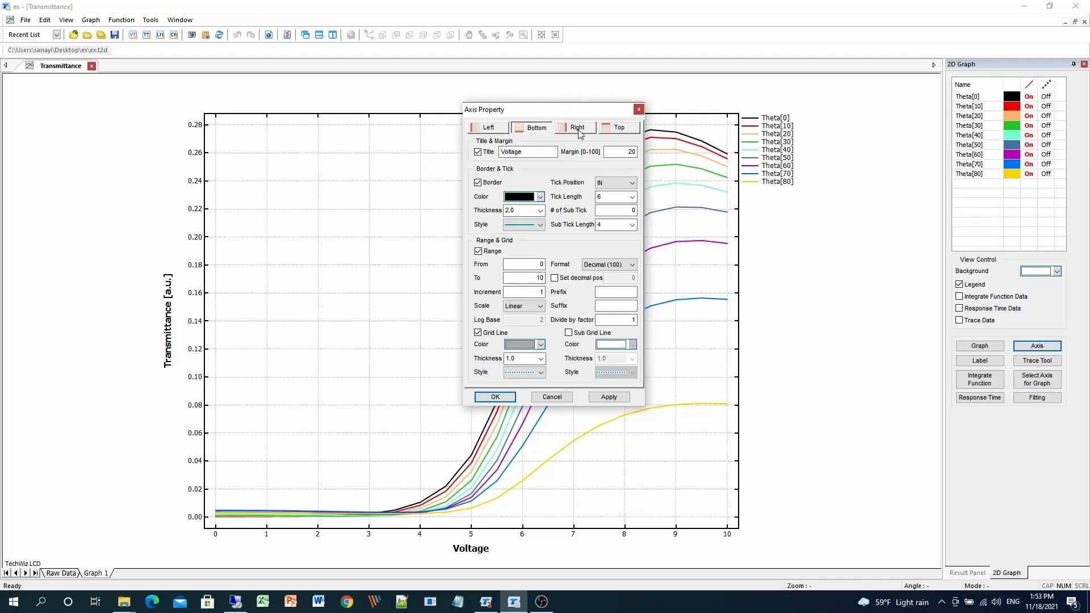
left_click(578, 128)
left_click(620, 128)
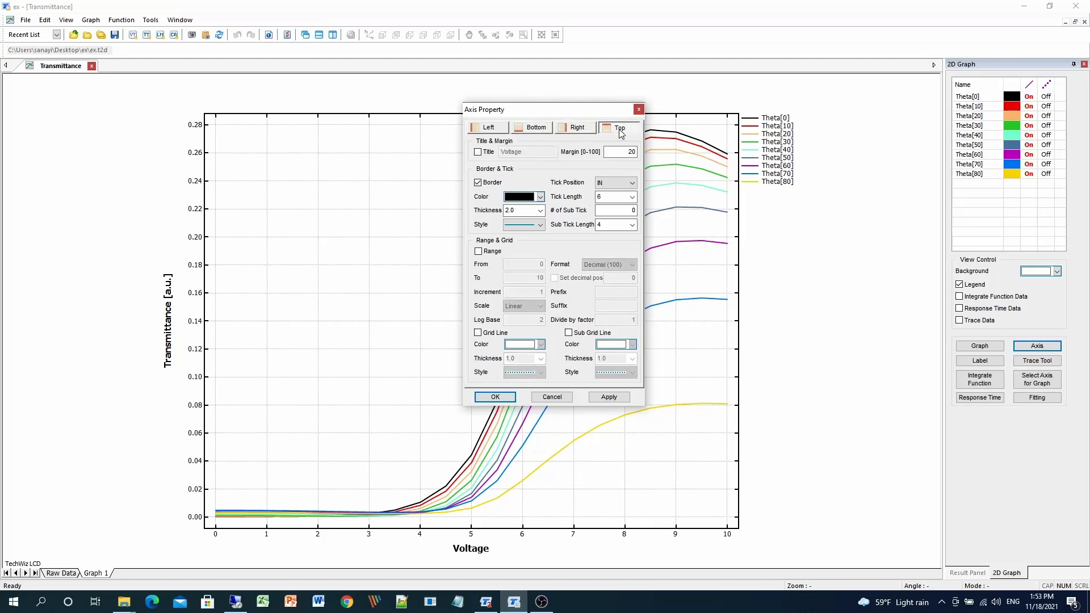
left_click(638, 110)
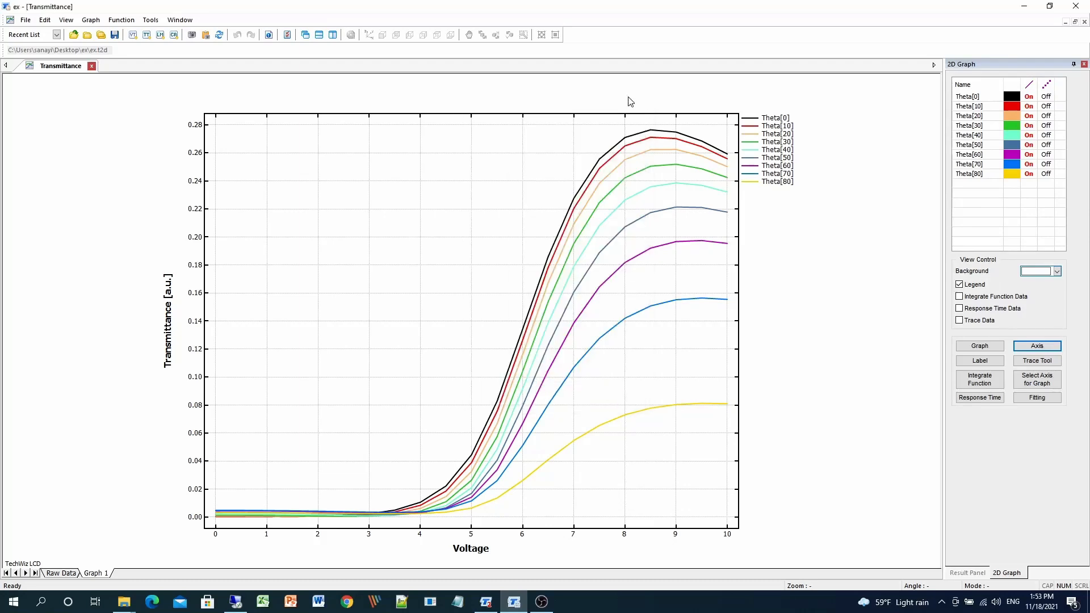
Open the Trace Tool to read curve values at a voltage, then close it.
left_click(1037, 360)
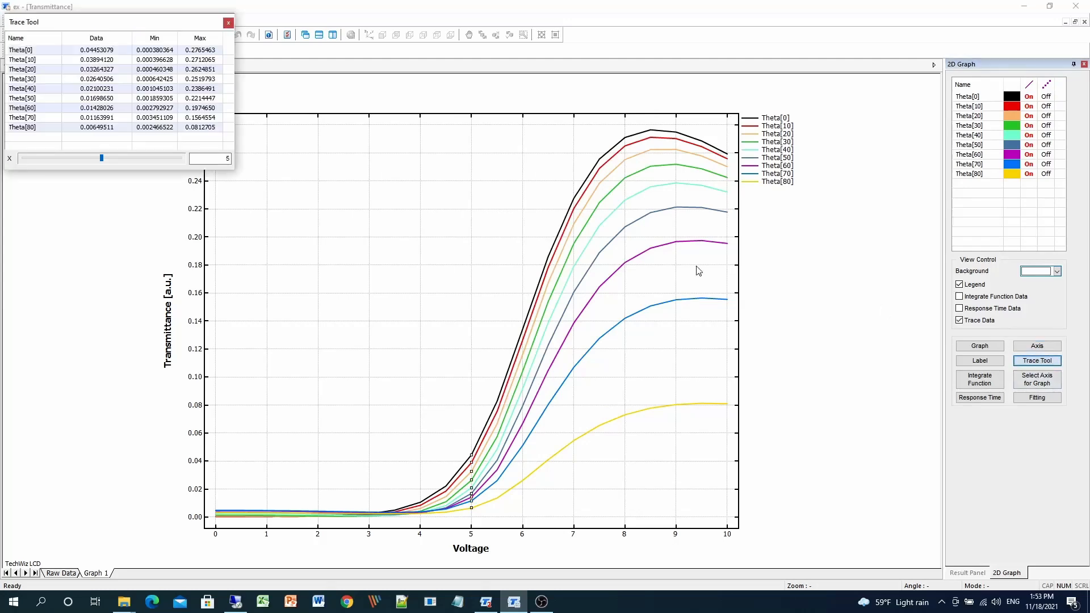
mouse_move(113, 22)
left_mouse_down()
mouse_move(461, 129)
mouse_move(524, 168)
left_mouse_up()
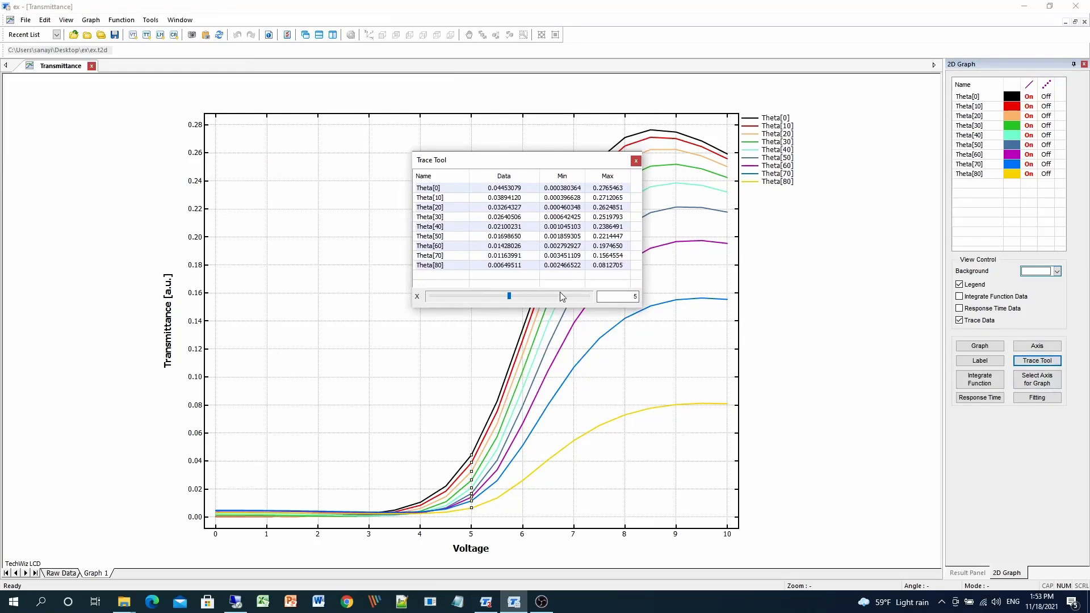
left_click(635, 160)
Open the Integrate Function window for the curves, then close it.
left_click(979, 379)
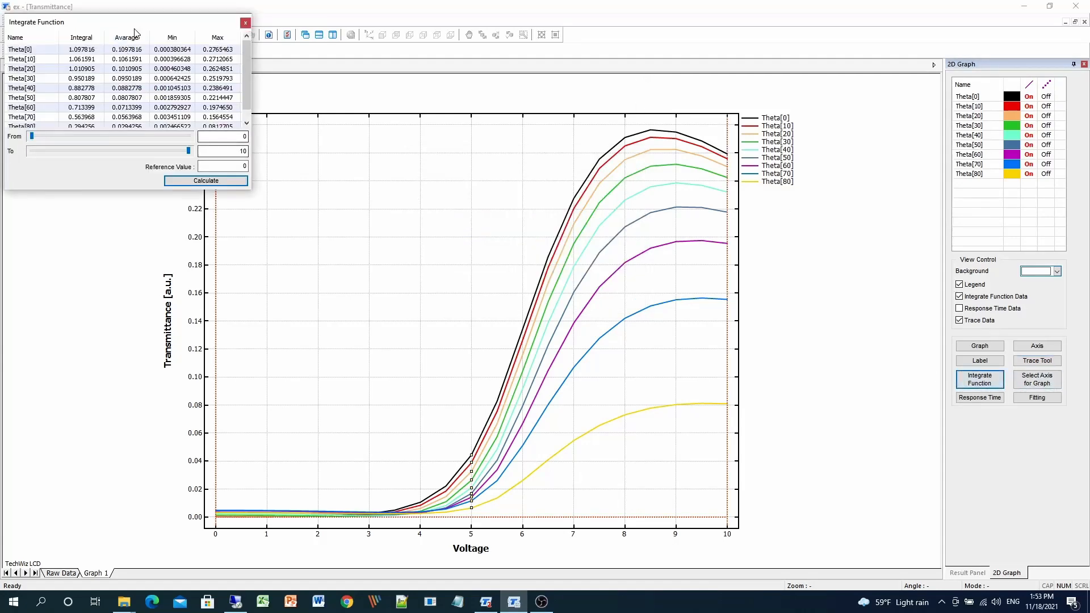
left_click_drag(136, 21, 575, 168)
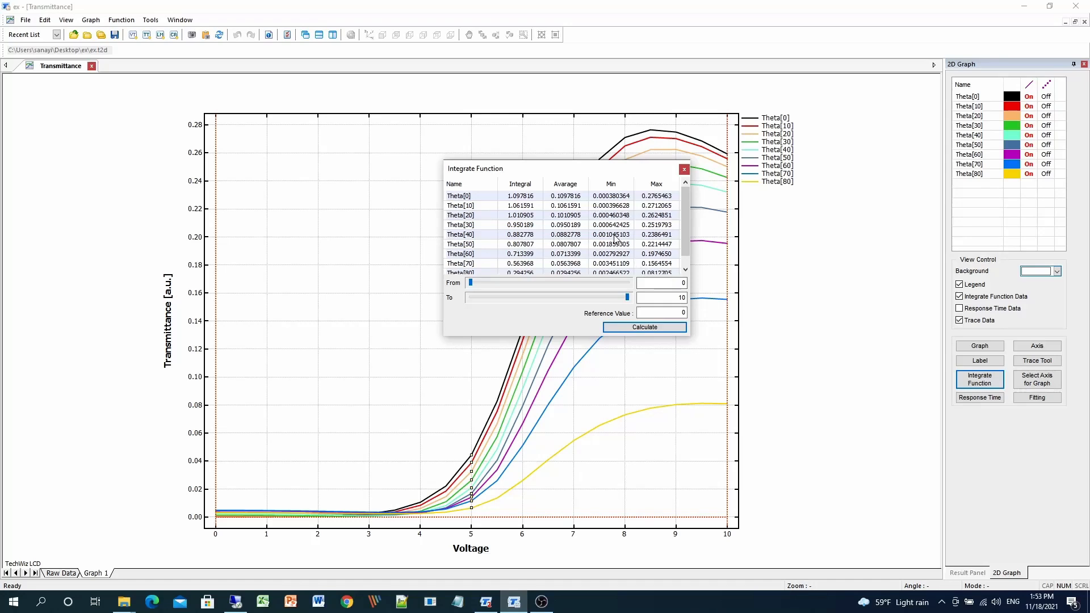
left_click(684, 169)
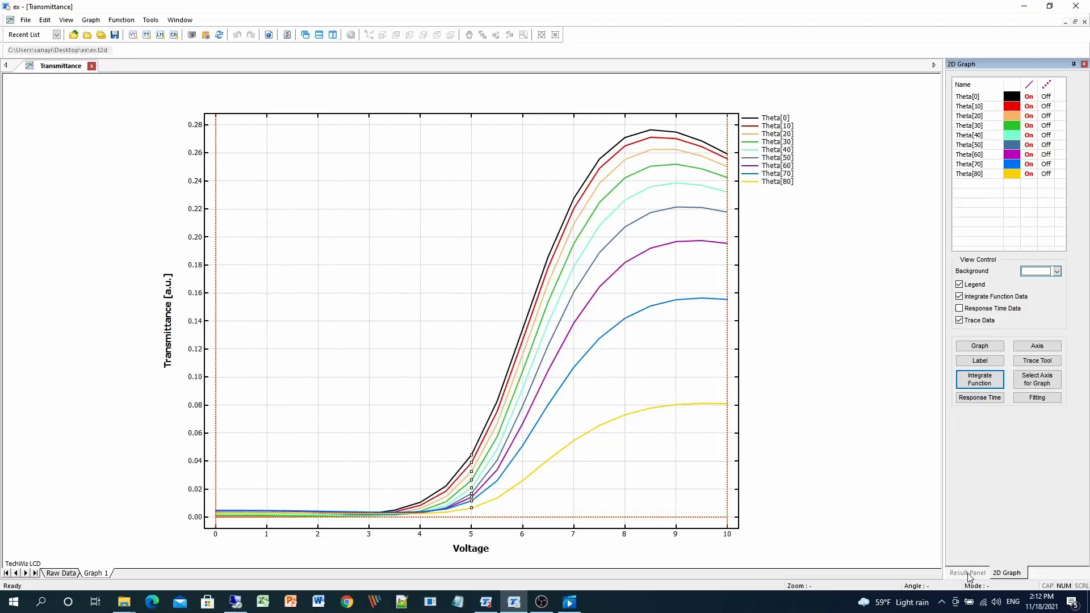
Plot the structure view with Transmissive display and Transmittance data.
left_click(968, 574)
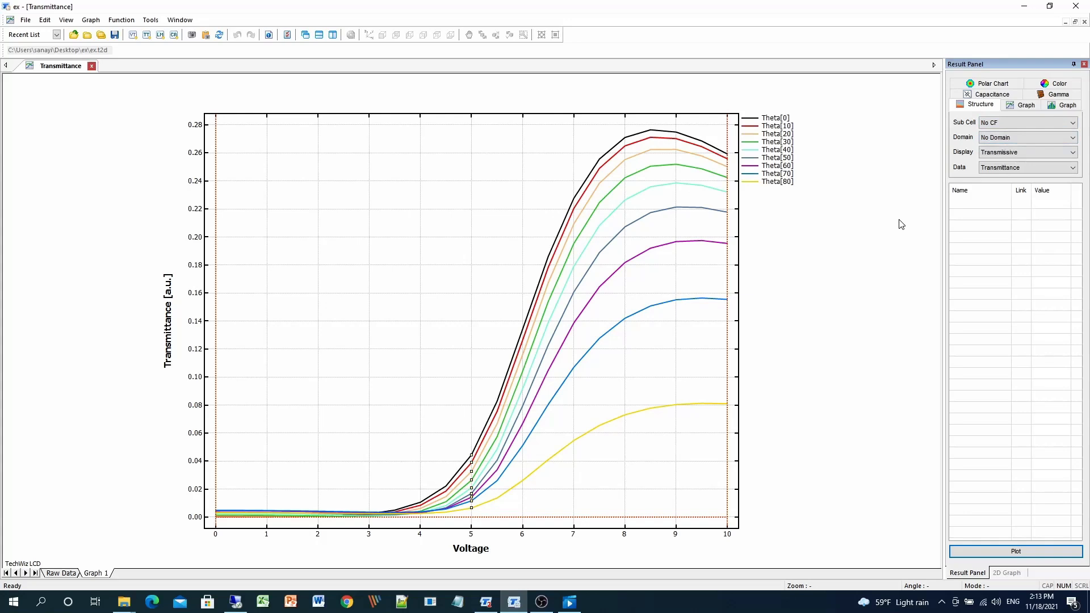
left_click(1033, 153)
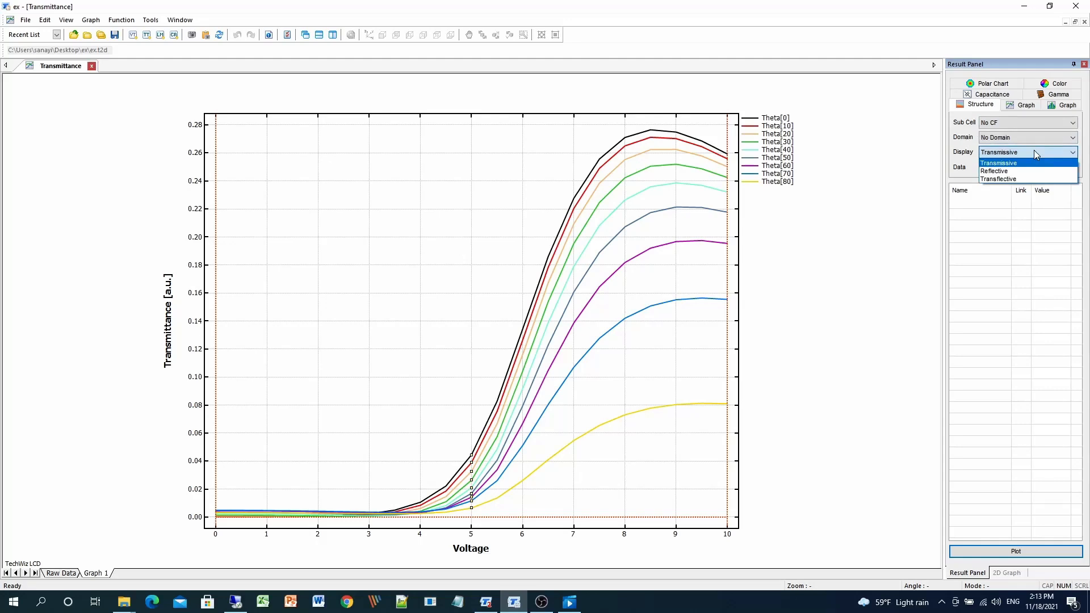
left_click(891, 219)
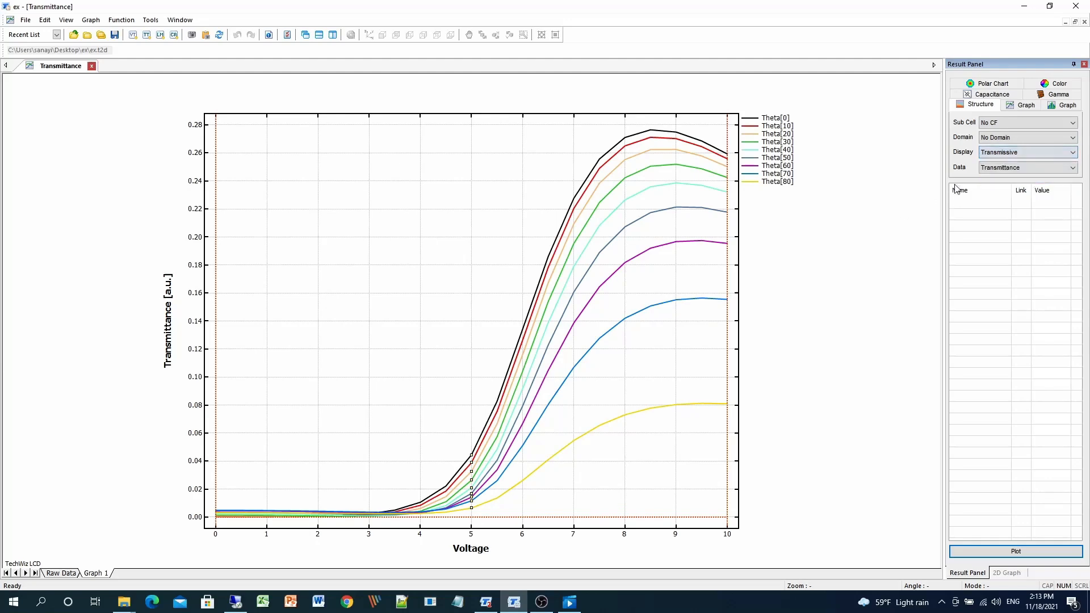
left_click(1021, 166)
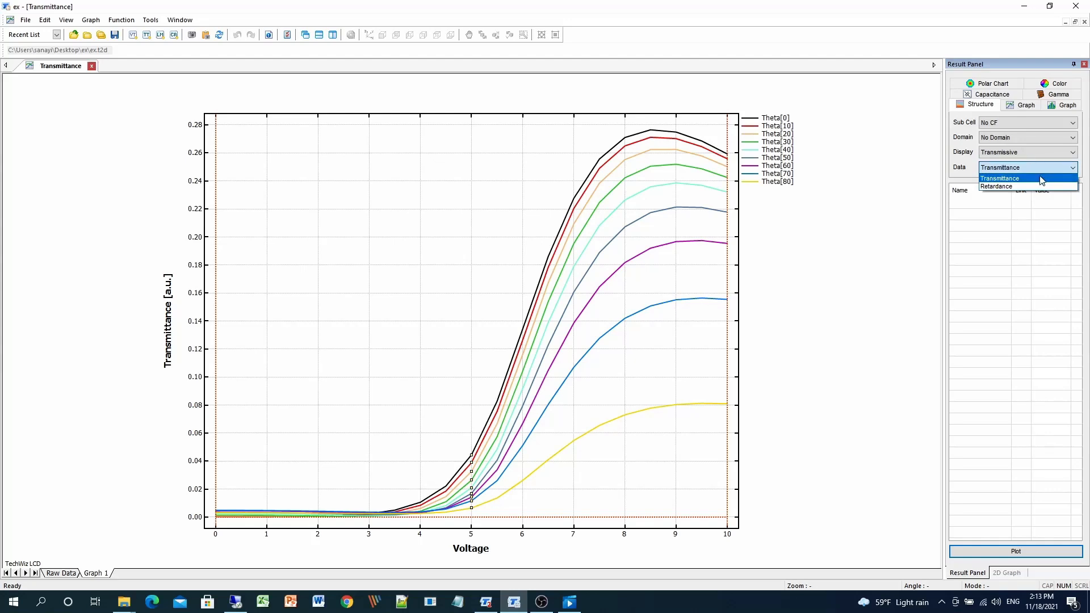
left_click(1038, 179)
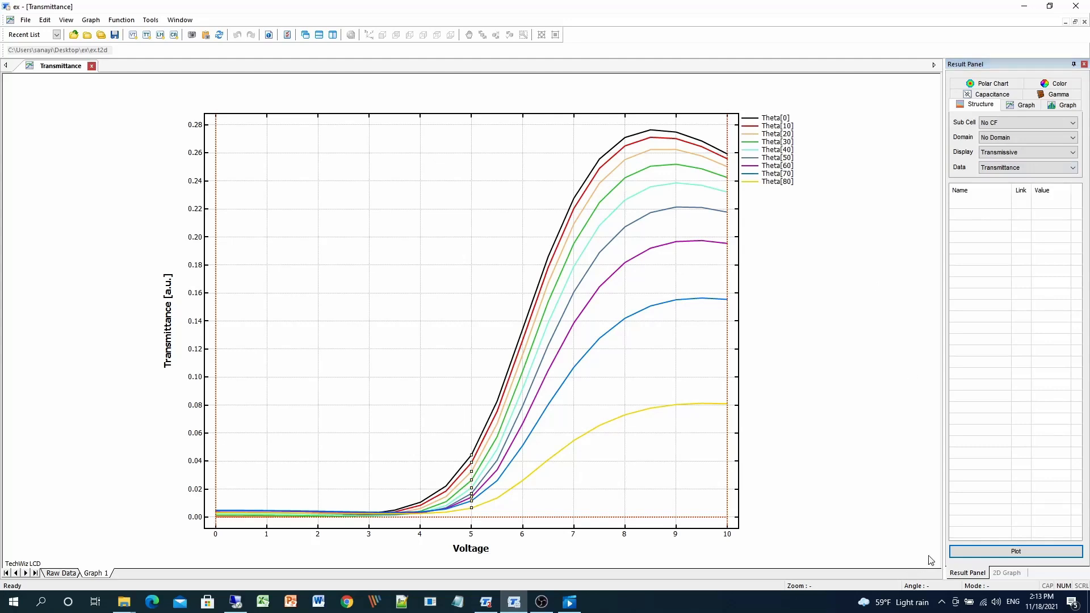
left_click(985, 559)
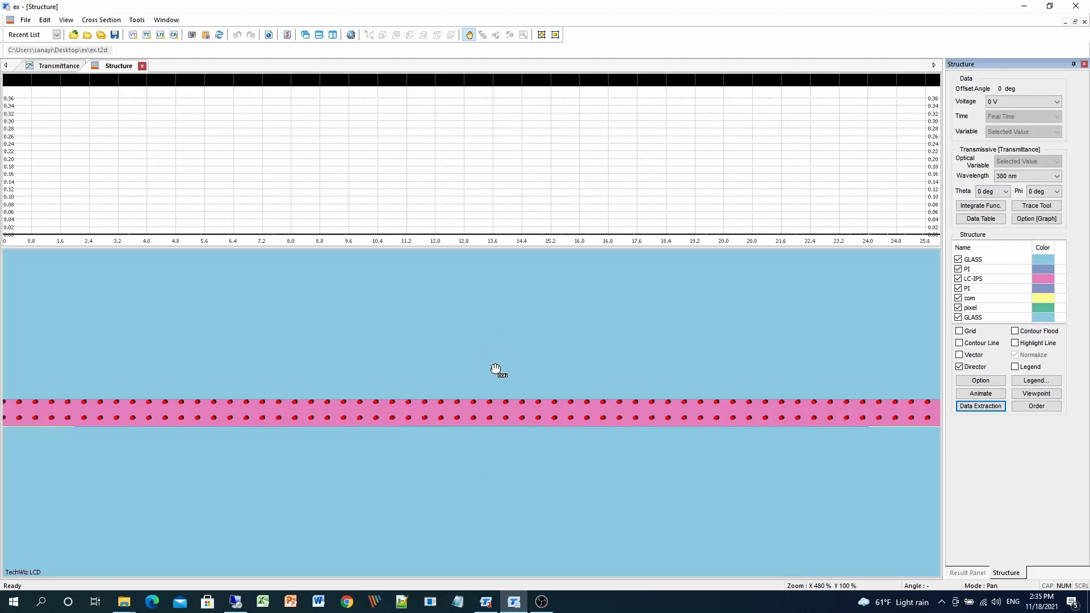
Show the liquid crystal structure at a voltage of 2 V.
left_click(500, 391)
scroll(500, 390, "up", 9)
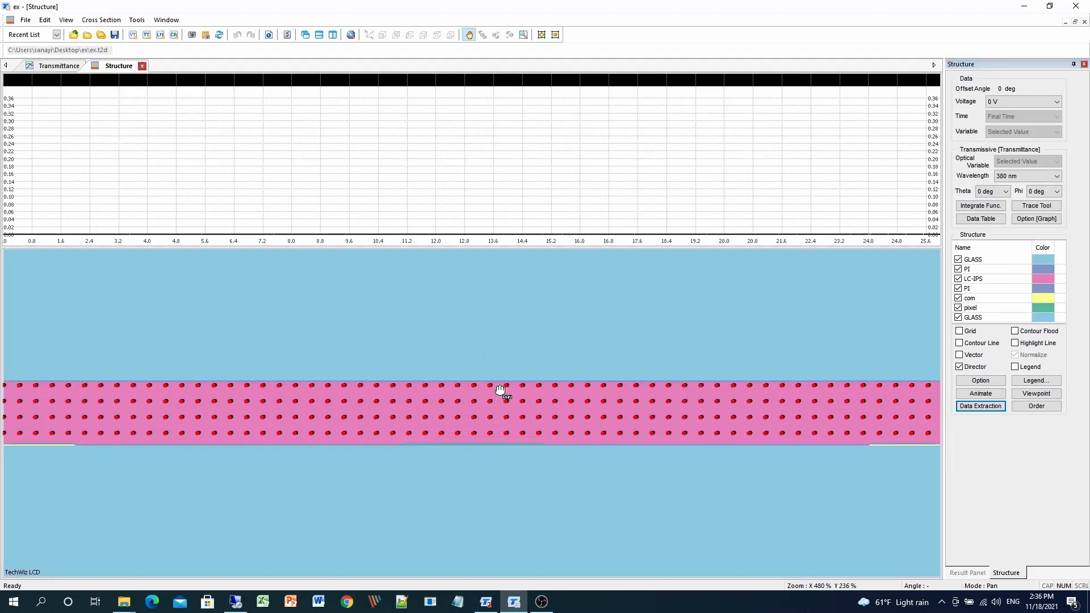
scroll(500, 390, "up", 10)
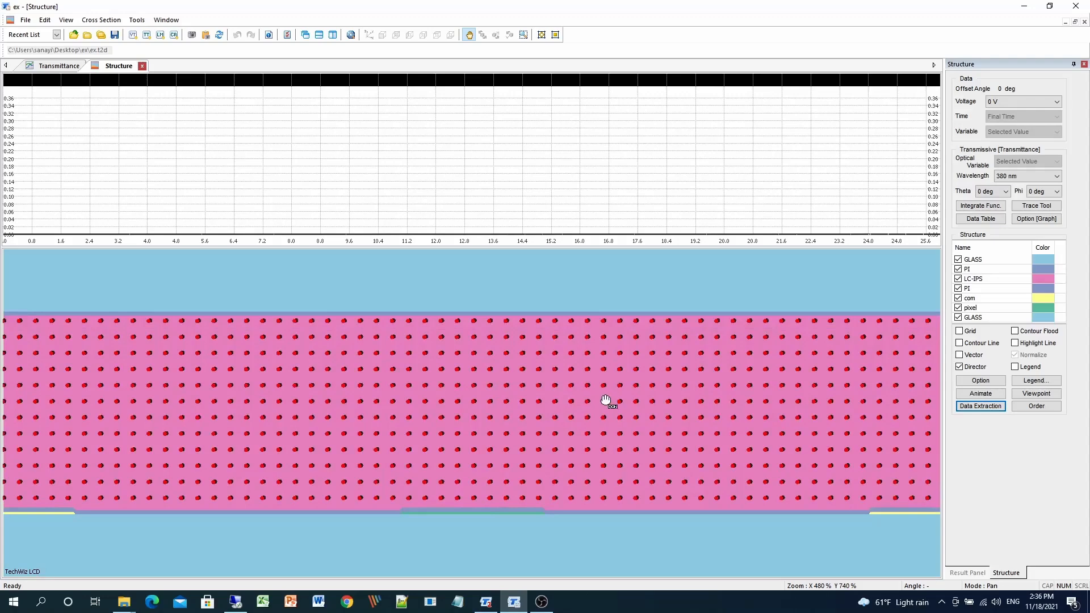
left_click(1033, 103)
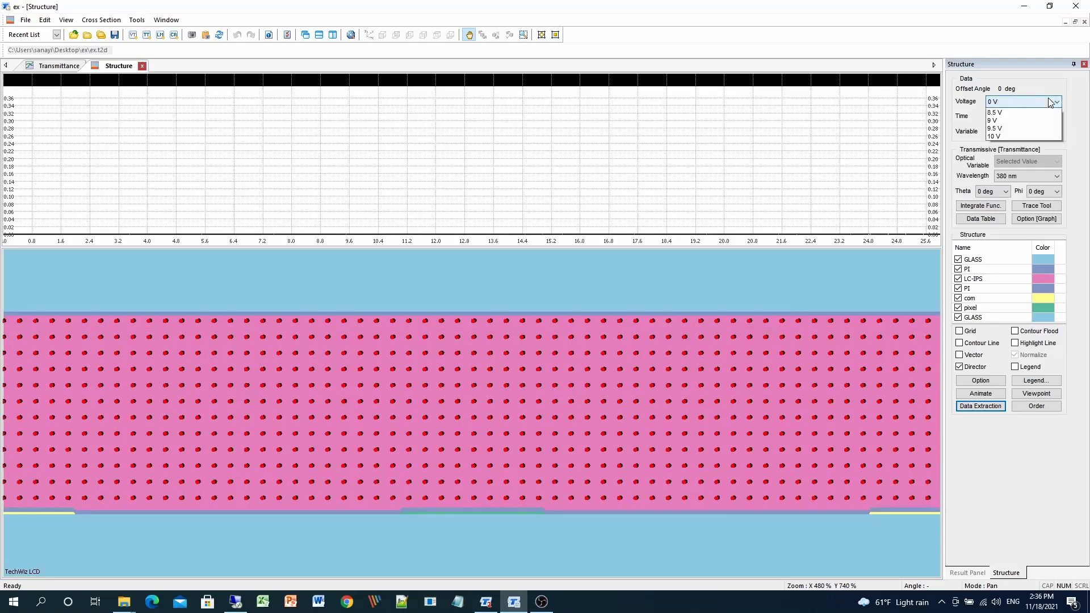
left_click(1034, 102)
scroll(1033, 103, "down", 9)
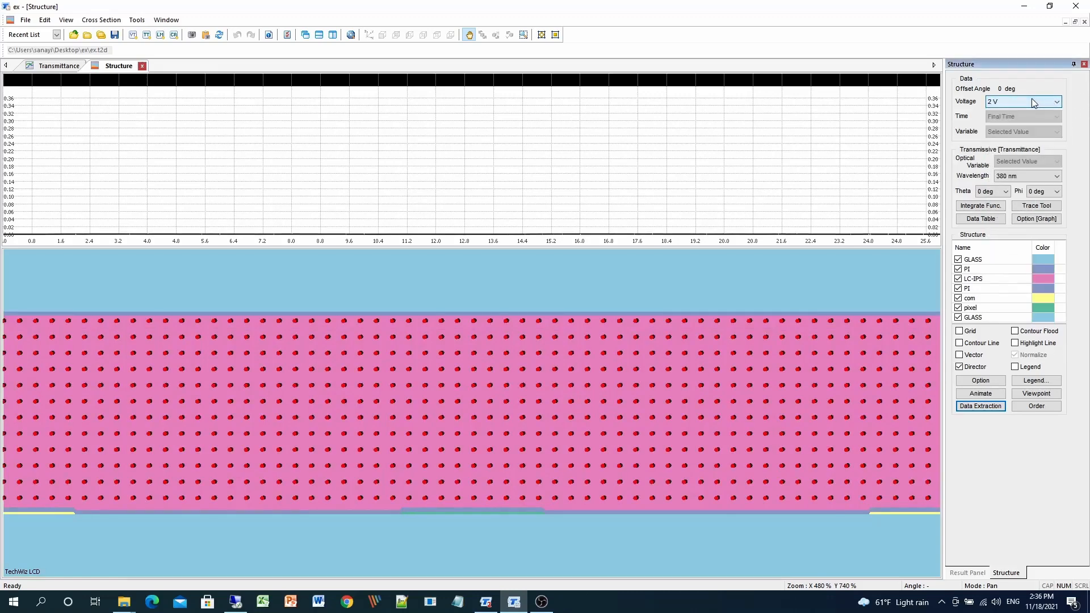
Show the structure at 10 V and turn on contour lines and contour flood.
scroll(1031, 101, "down", 11)
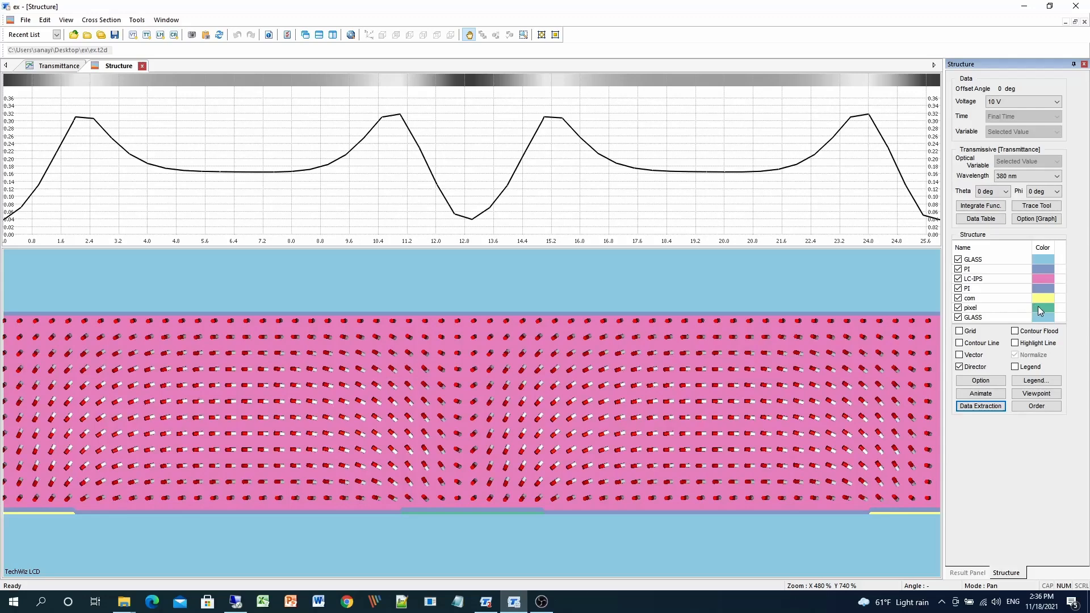
left_click(981, 343)
left_click(1035, 331)
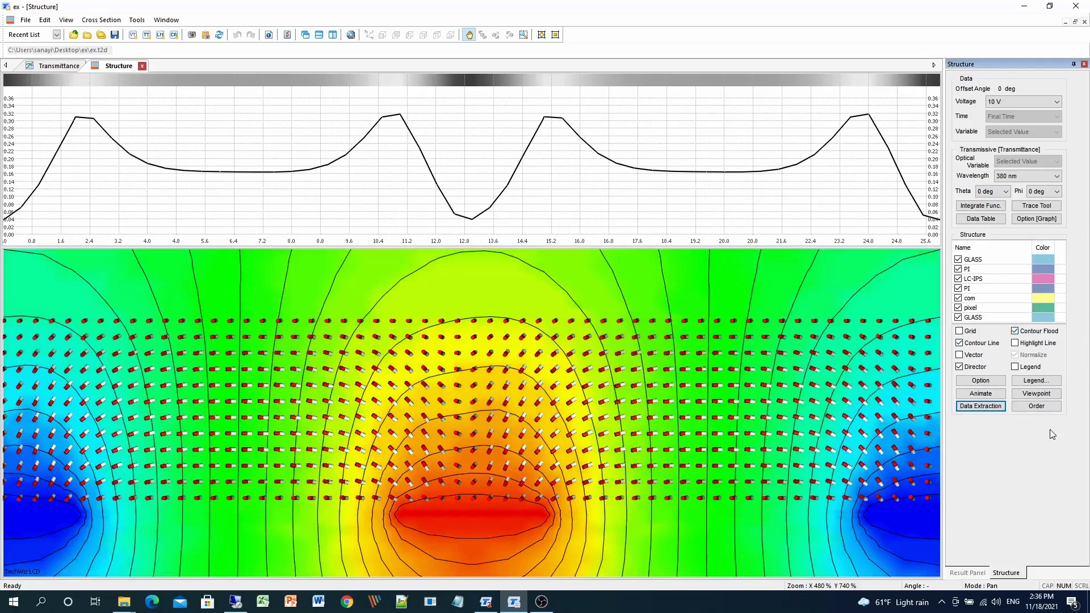
Step through the voltages from 0 V up to 10 V to compare the contour field.
left_click(1030, 102)
left_click(1021, 111)
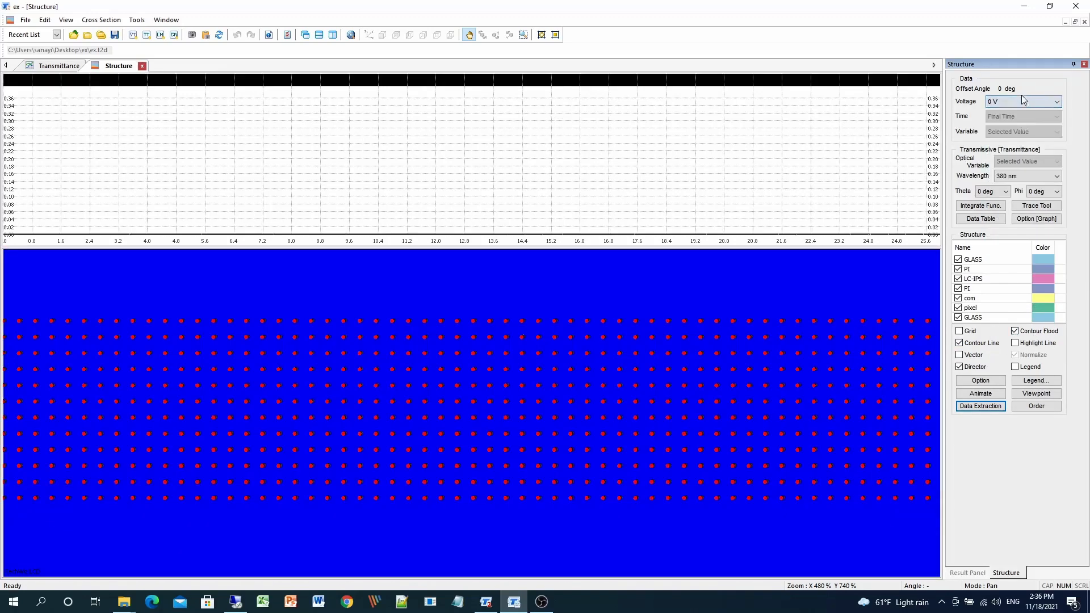
scroll(1020, 100, "down", 6)
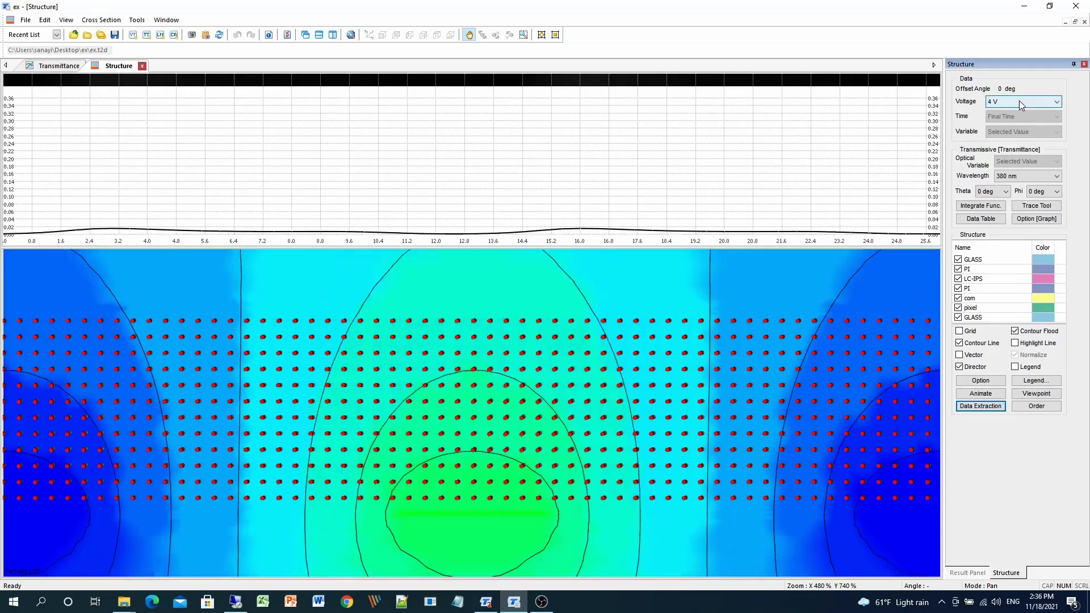
scroll(1020, 100, "down", 4)
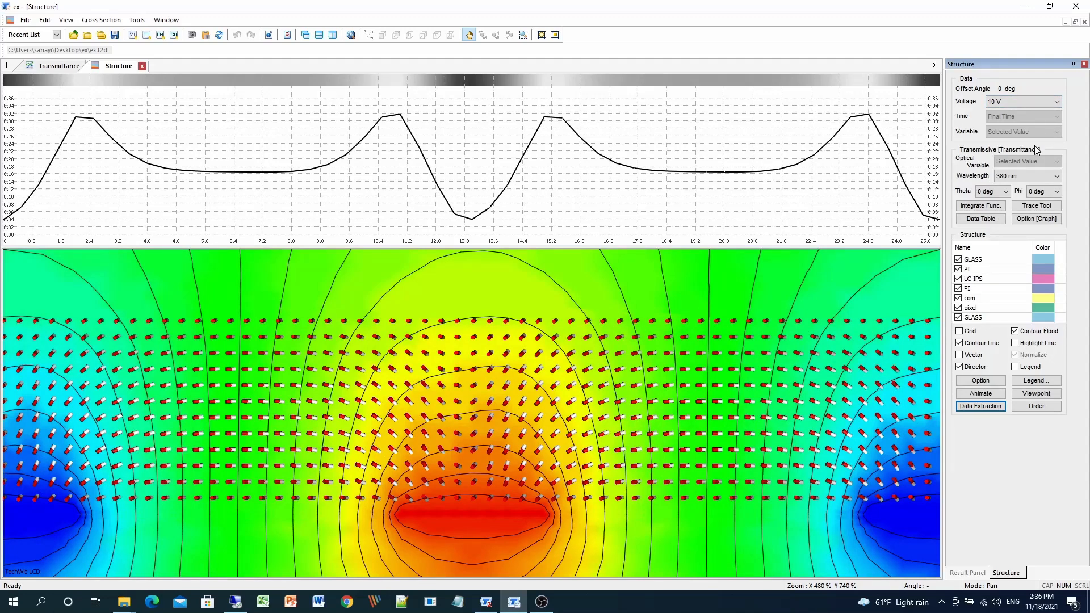
Turn off contour flood and the director display, and show the field vectors instead.
left_click(1015, 331)
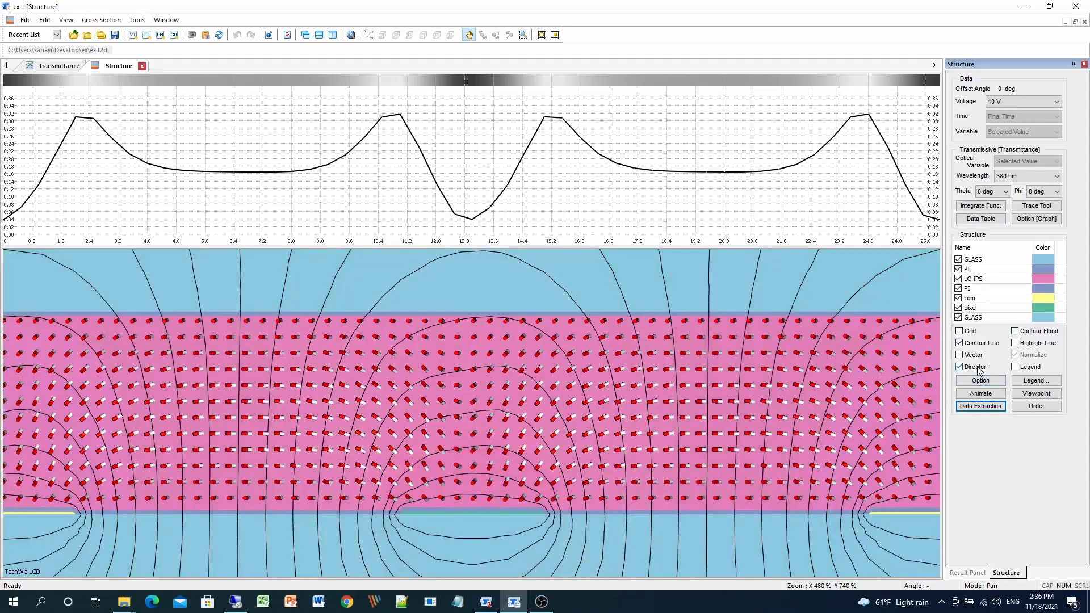
left_click(978, 370)
left_click(981, 355)
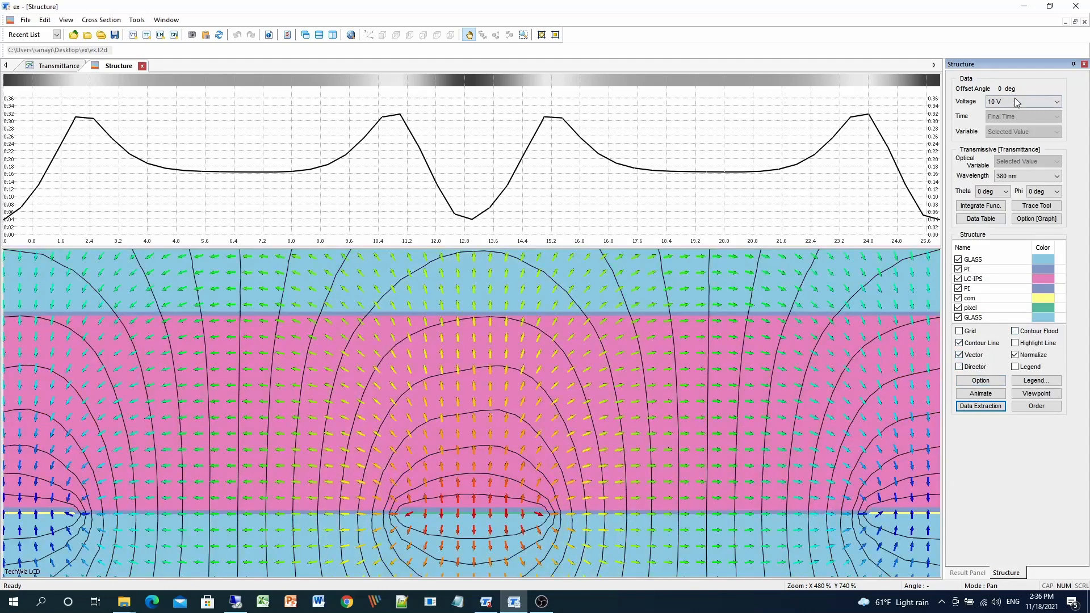
Step through the voltages from 0 V up to 10 V to compare the vector field.
left_click(1015, 101)
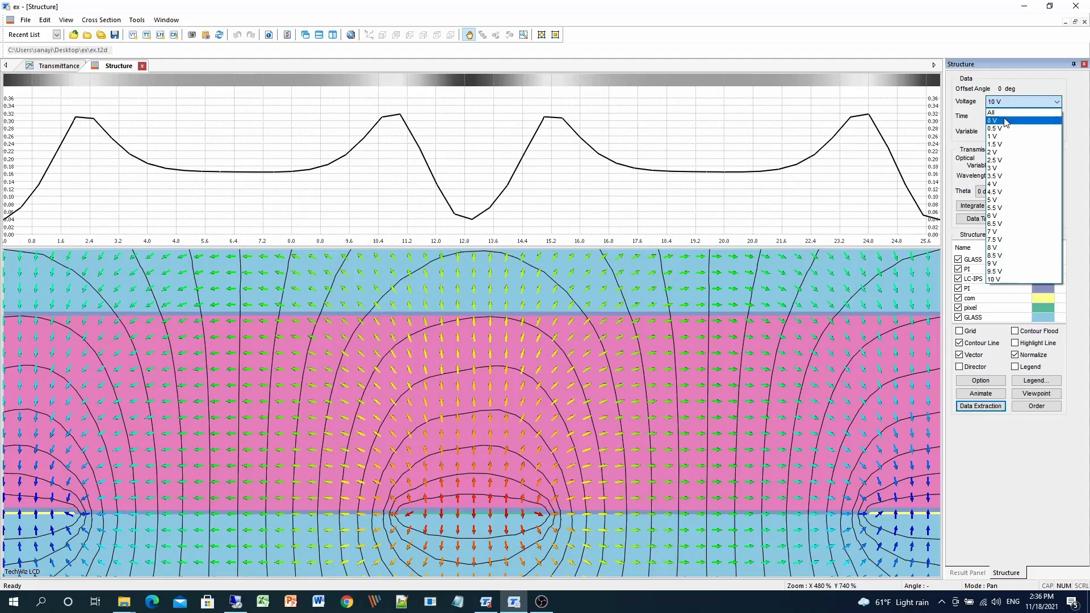
left_click(1006, 120)
scroll(1012, 101, "down", 6)
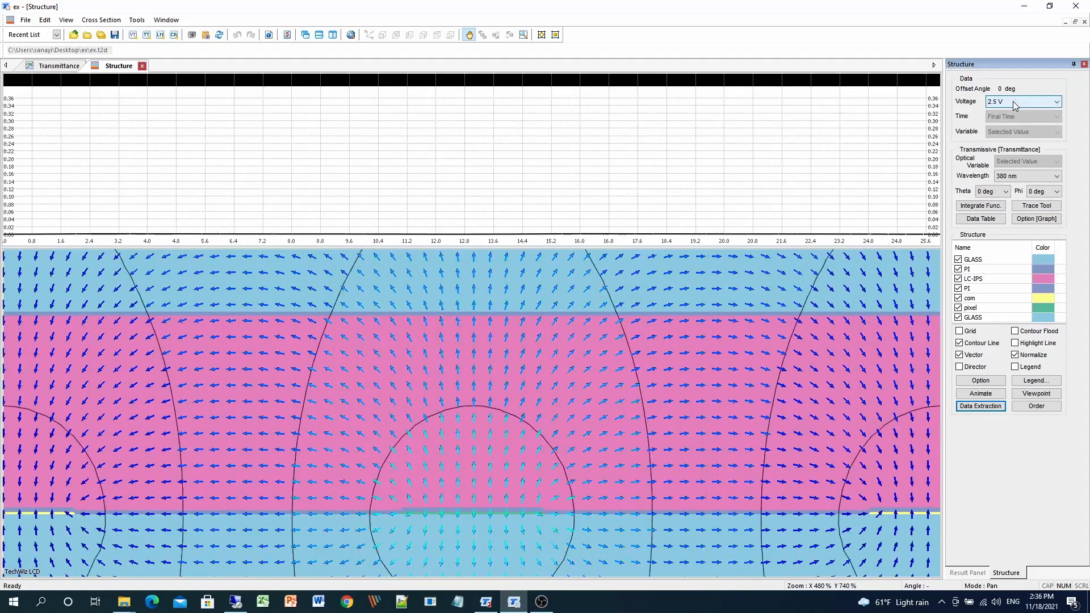
scroll(1013, 101, "down", 4)
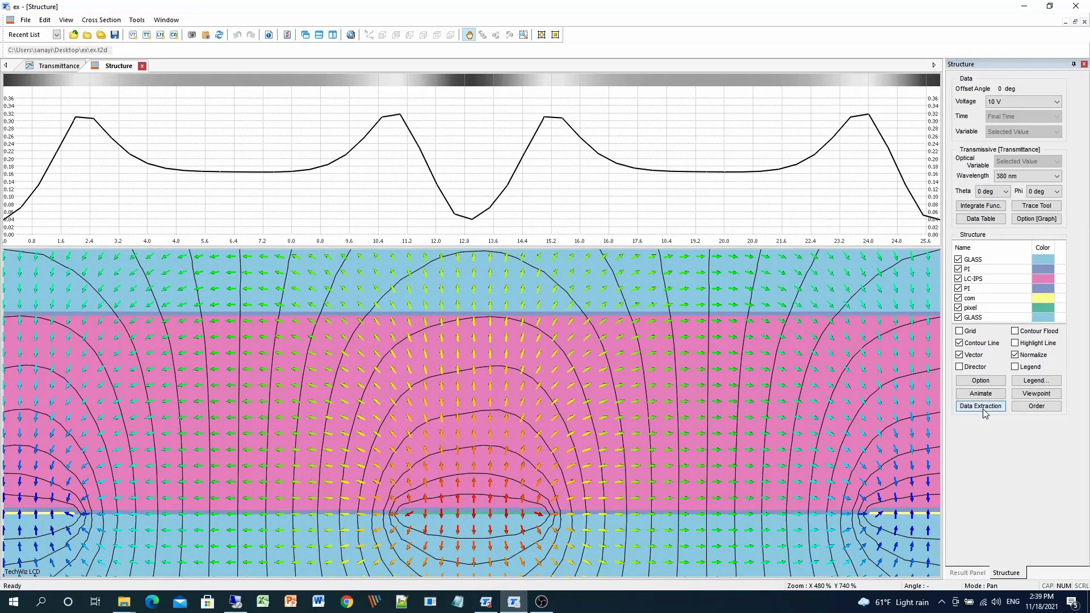
Open Data Extraction and set a vertical cut position at about 12.428.
left_click(982, 409)
left_click_drag(594, 208, 650, 259)
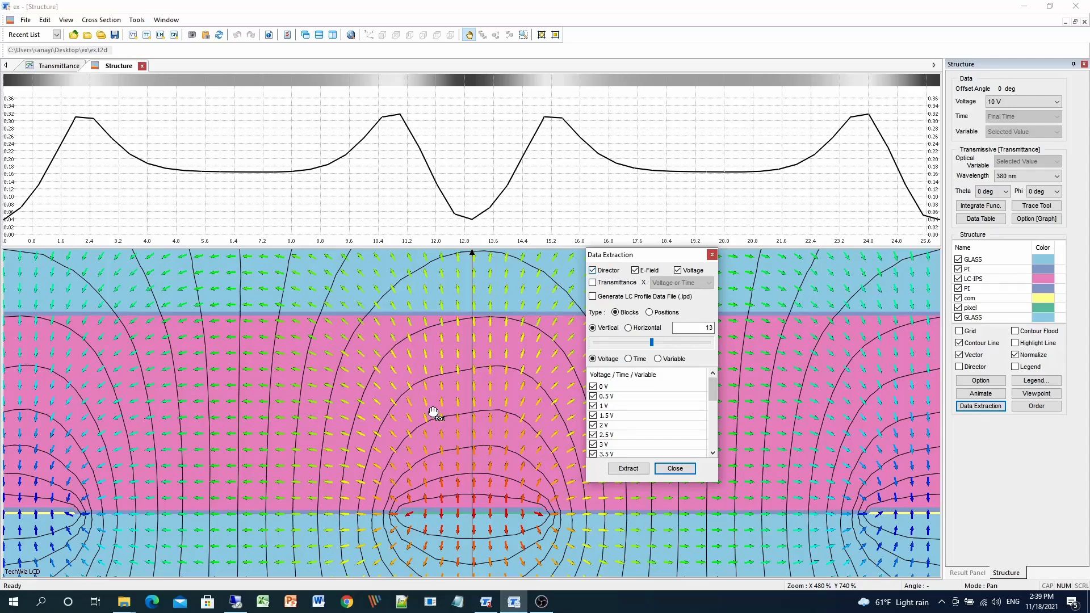
left_click(645, 327)
left_click(605, 331)
mouse_move(652, 343)
left_mouse_down()
mouse_move(623, 344)
mouse_move(665, 345)
mouse_move(649, 344)
left_mouse_up()
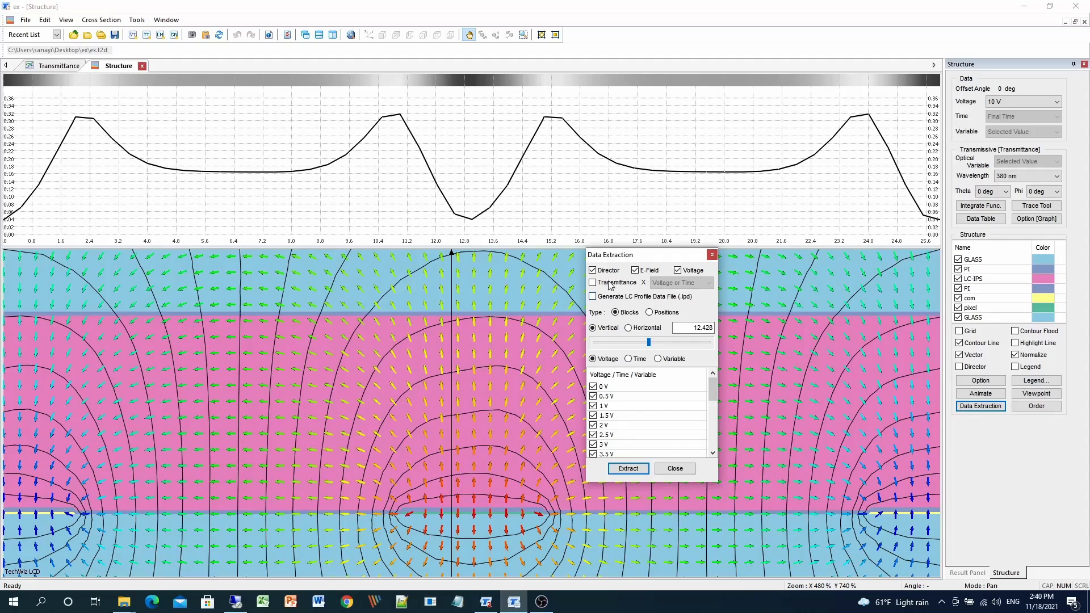
Extract only Director data for 7 V, leaving E-Field and Voltage unchecked.
left_click(635, 270)
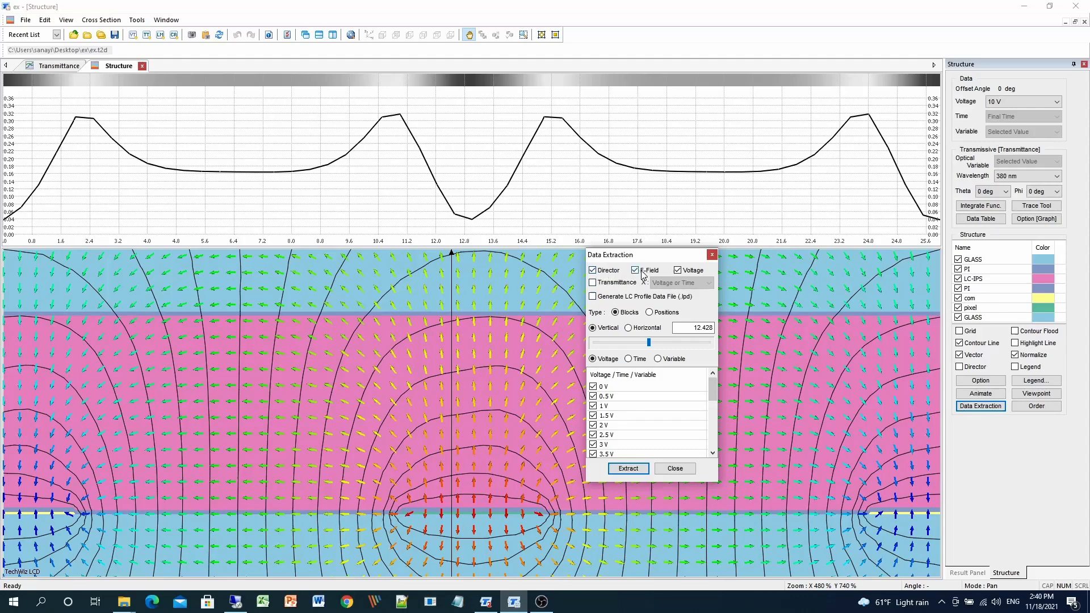
left_click(686, 272)
left_click_drag(714, 388, 714, 437)
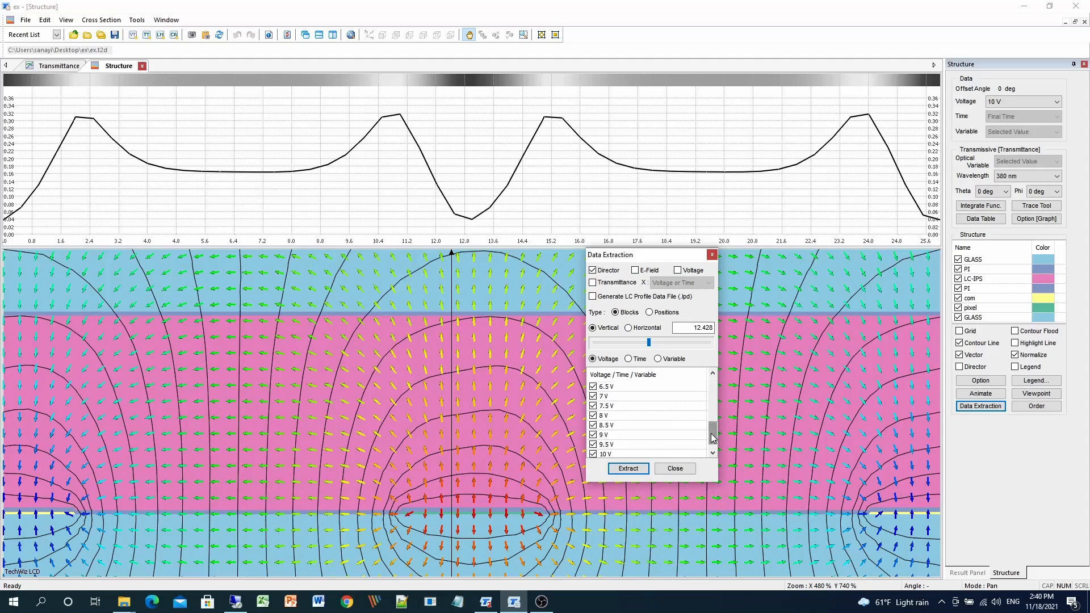
left_click_drag(713, 437, 712, 389)
scroll(593, 448, "down", 3)
left_click(594, 445)
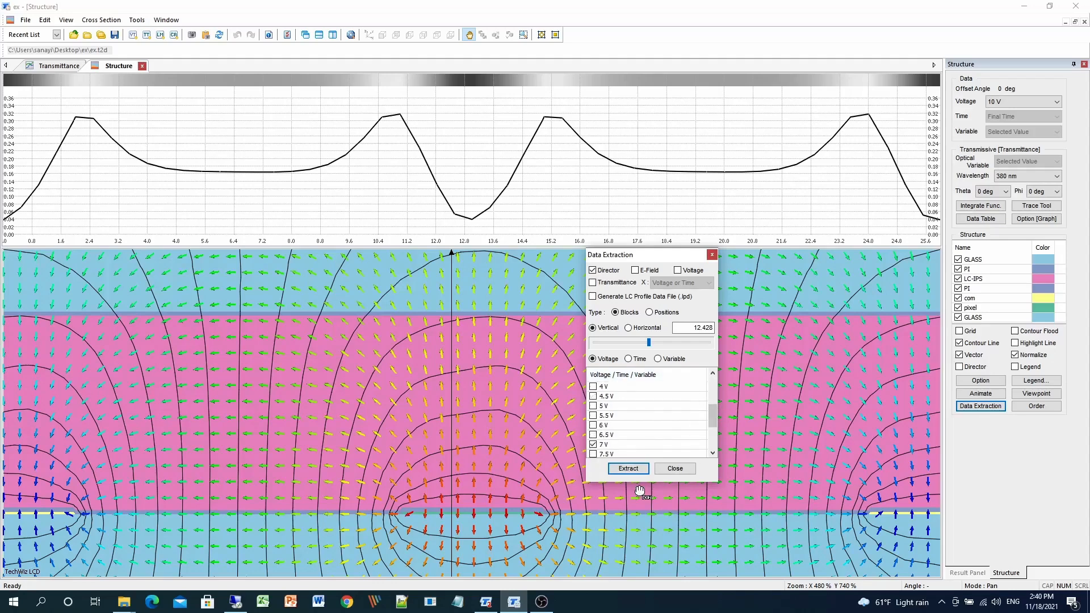
left_click(628, 469)
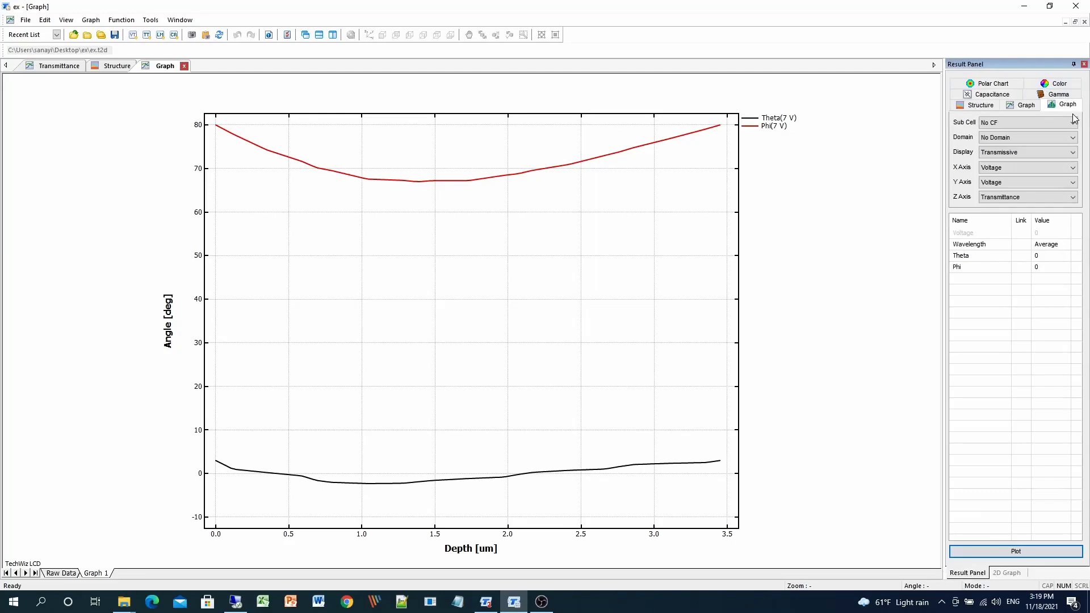
Plot a 3D graph with Theta on X, Phi on Y and Contrast on Z, using white 10 V and black 0 V.
left_click(989, 172)
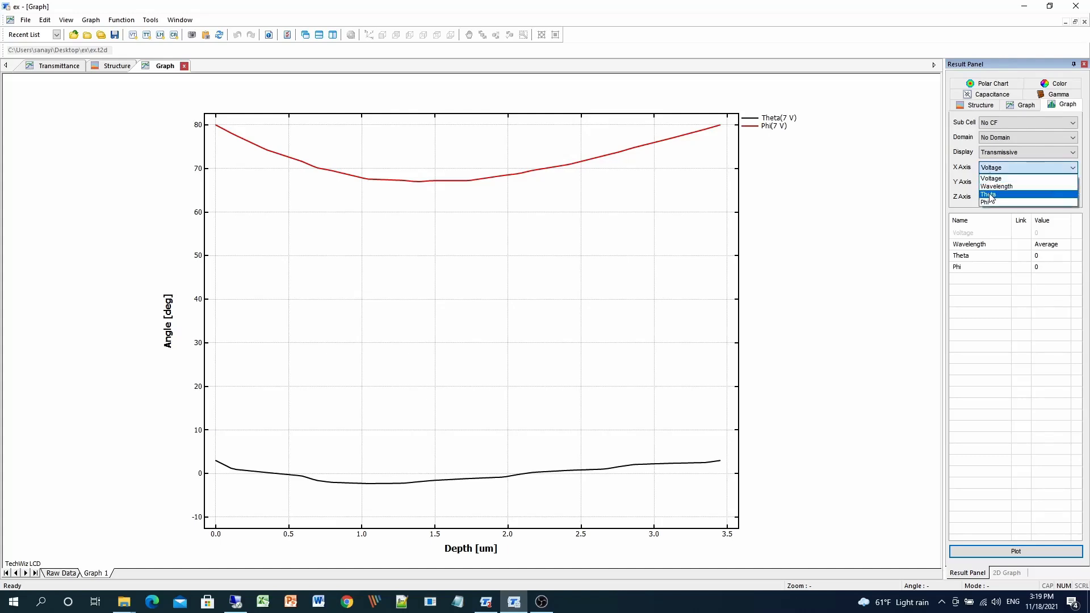
left_click(989, 195)
left_click(999, 182)
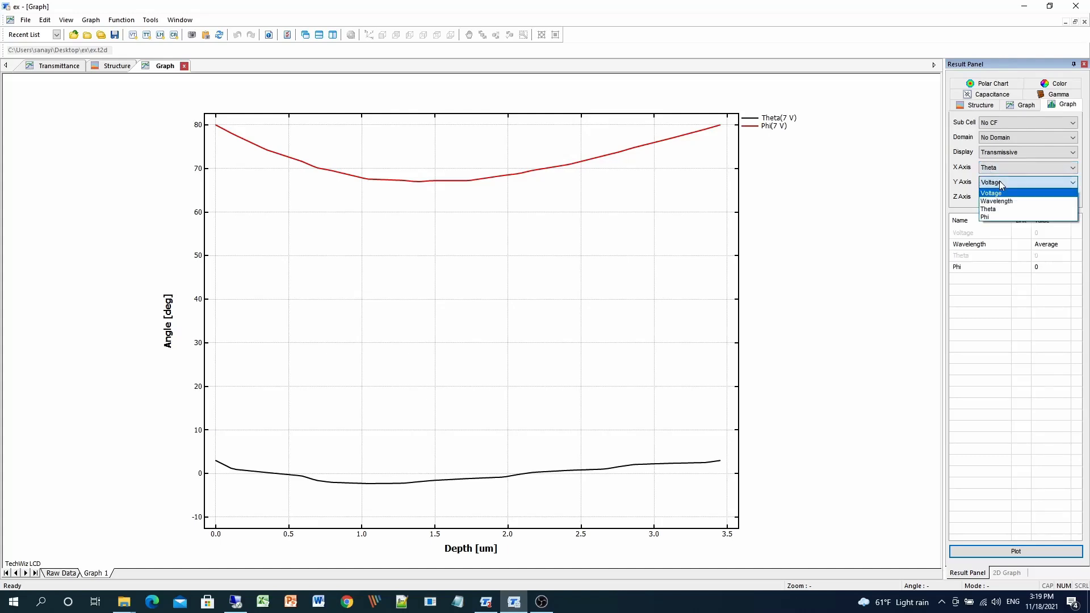
left_click(985, 217)
left_click(999, 197)
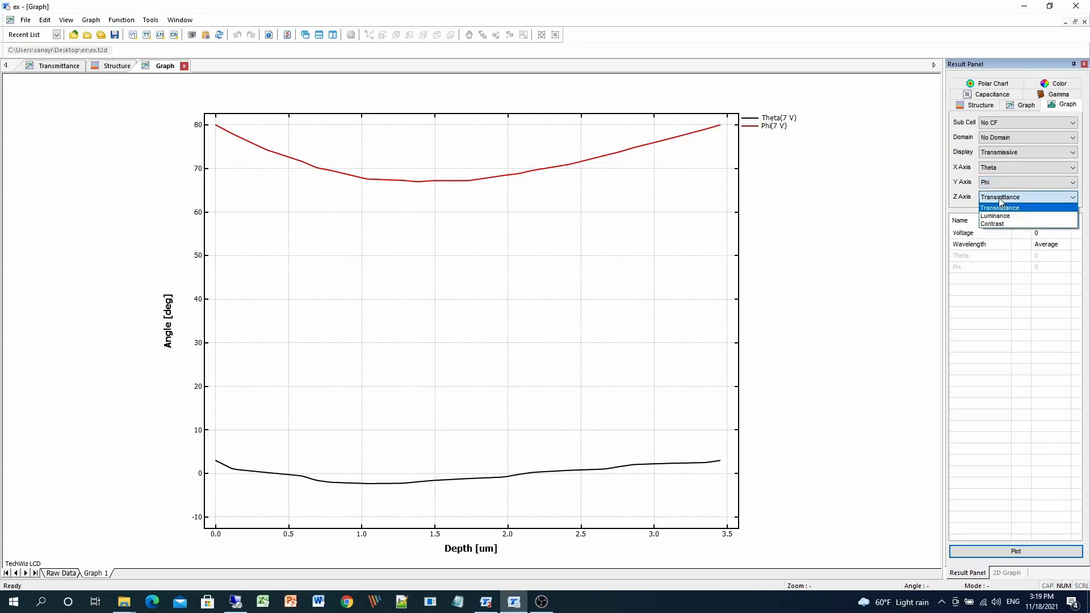
left_click(996, 225)
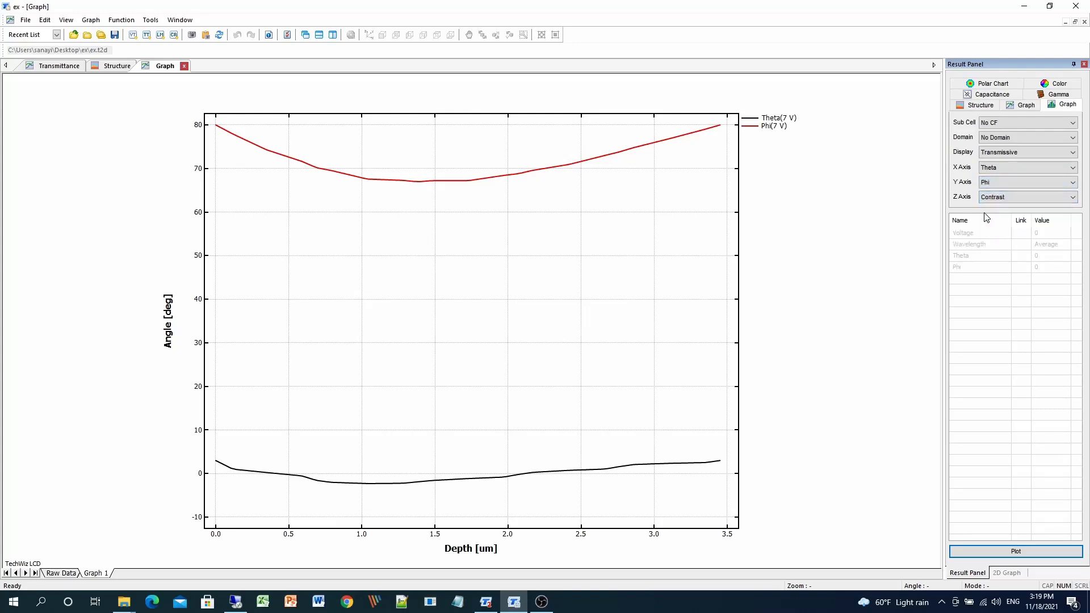
left_click(1054, 558)
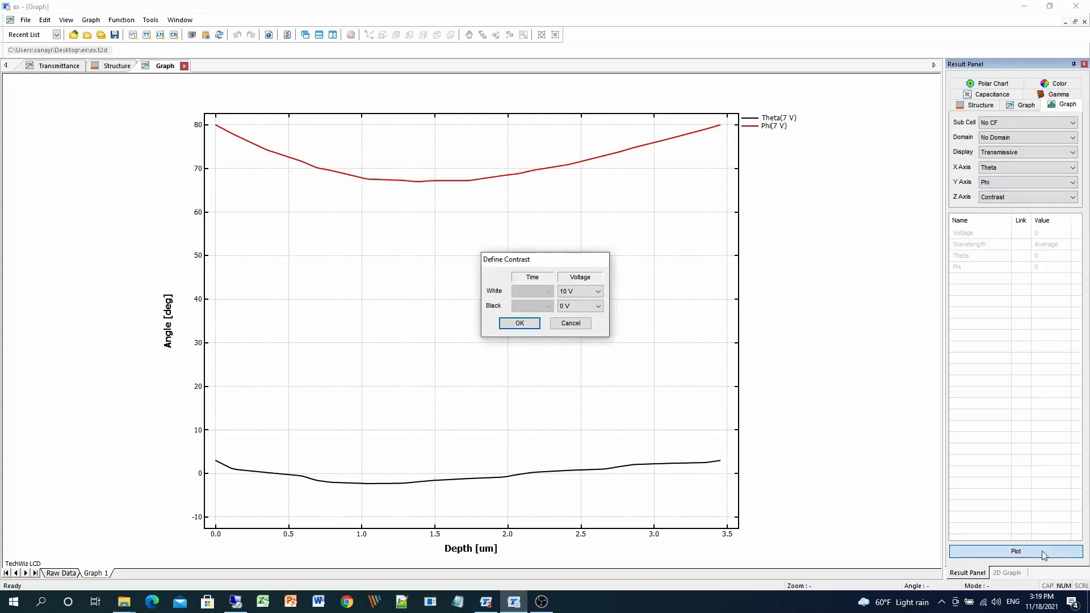
left_click_drag(548, 260, 546, 312)
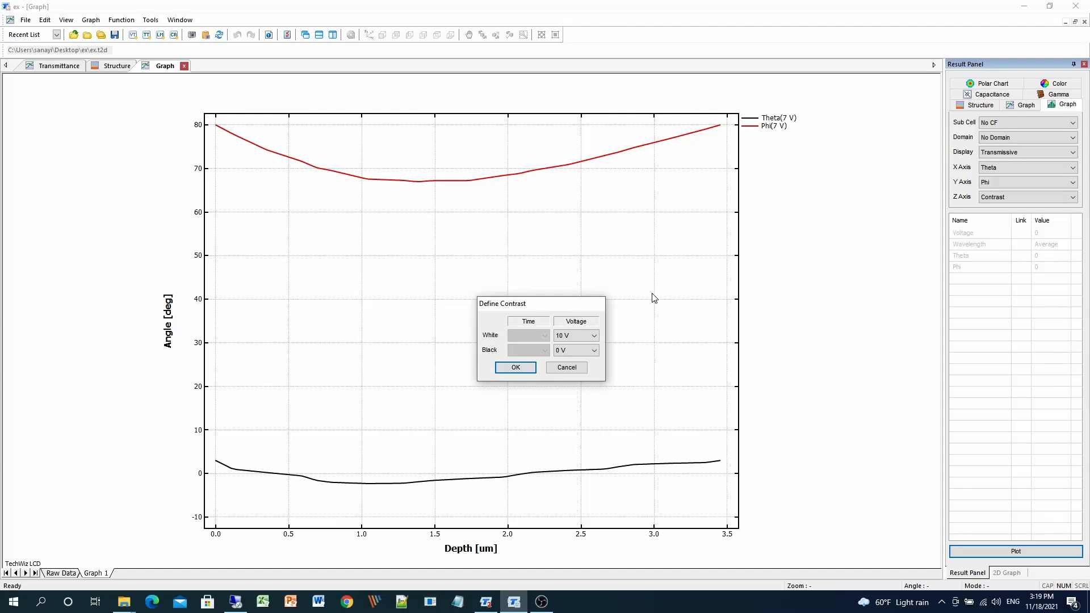
left_click(514, 369)
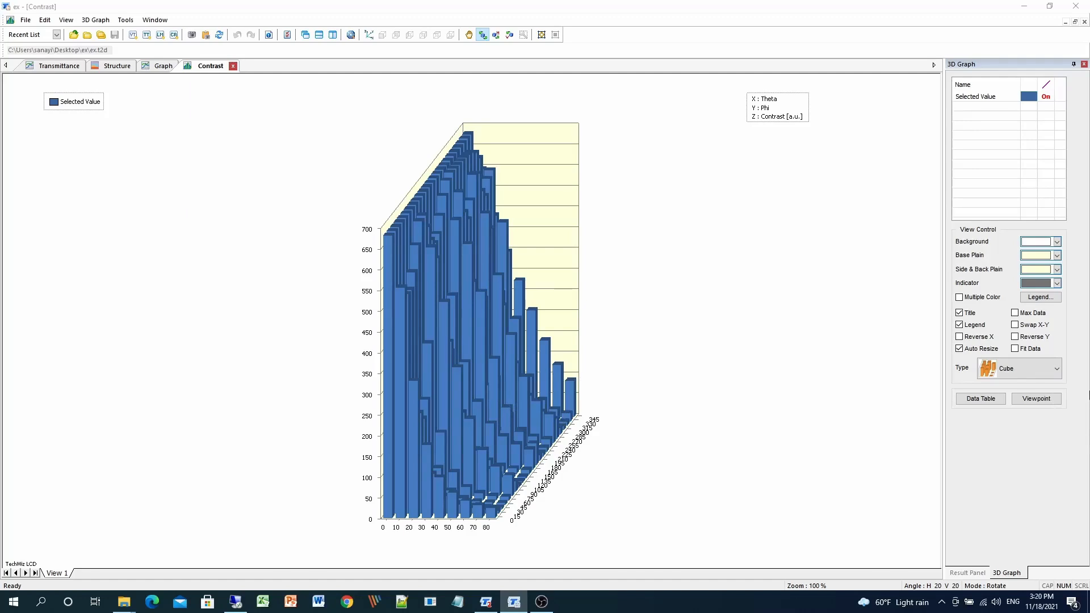
Turn on Max Data labels and Multiple Color for the 3D contrast graph.
left_click(1015, 313)
left_click(959, 297)
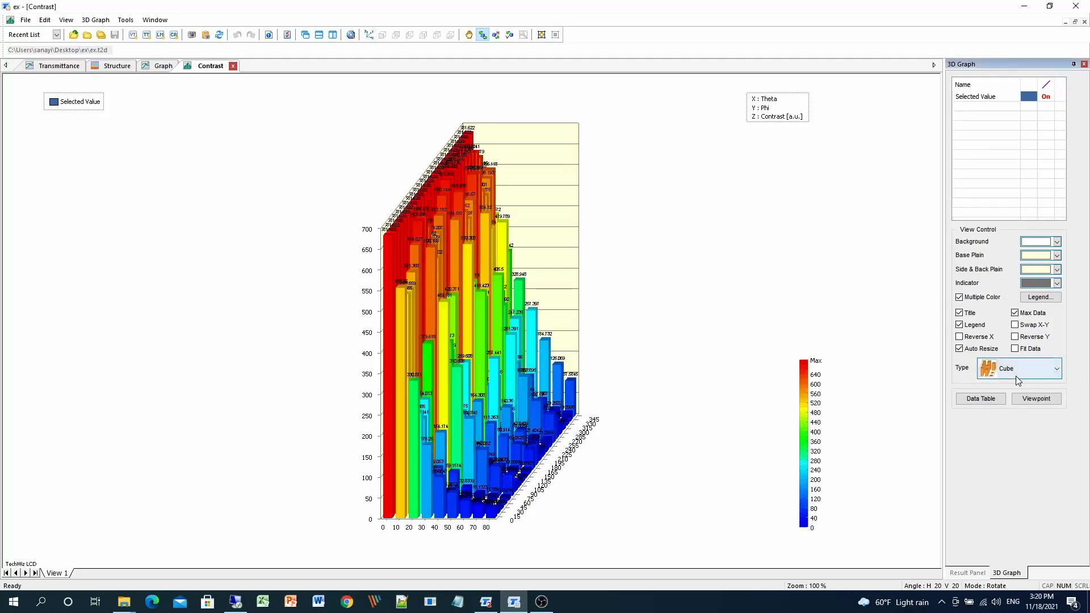
Switch the 3D graph type to Cylinder, then Wire Surface, then back to Cube.
left_click(1016, 377)
left_click(1020, 402)
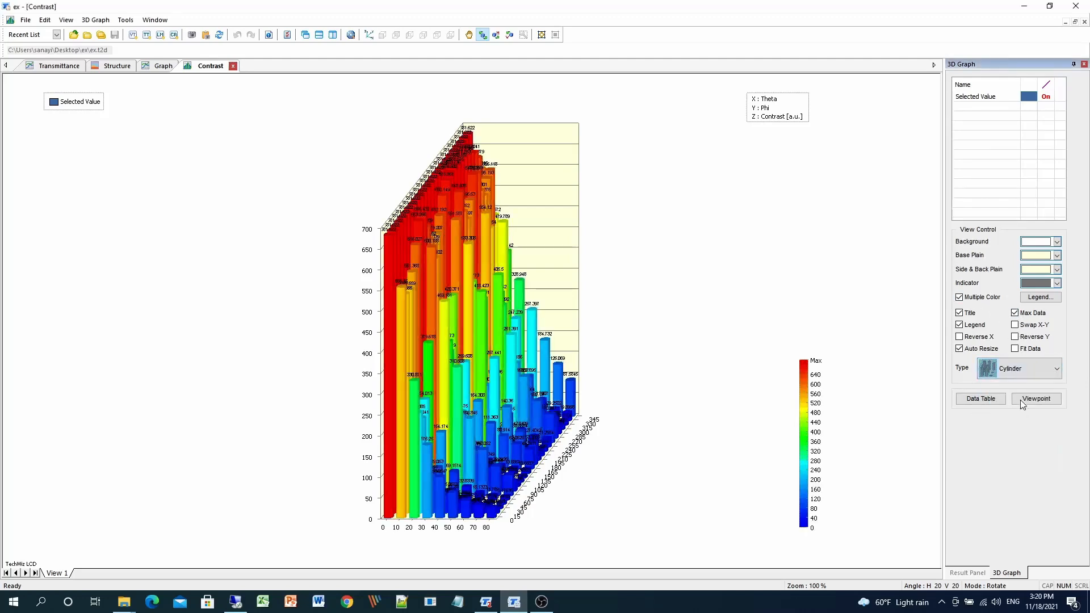
left_click(1013, 368)
left_click(1020, 446)
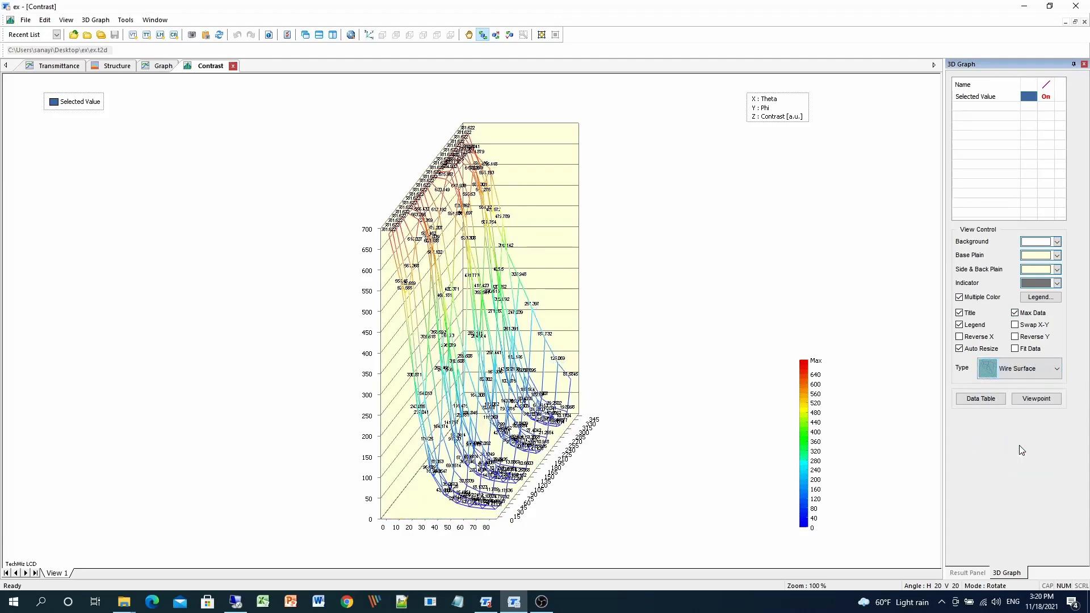
left_click(1017, 375)
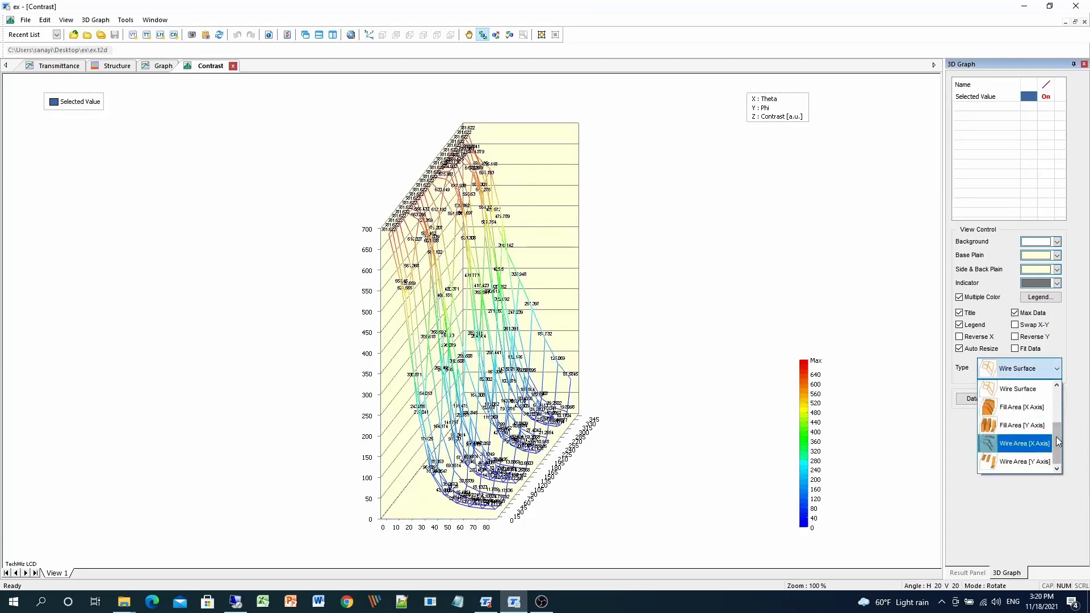
left_click_drag(1057, 442, 1056, 387)
left_click(1030, 388)
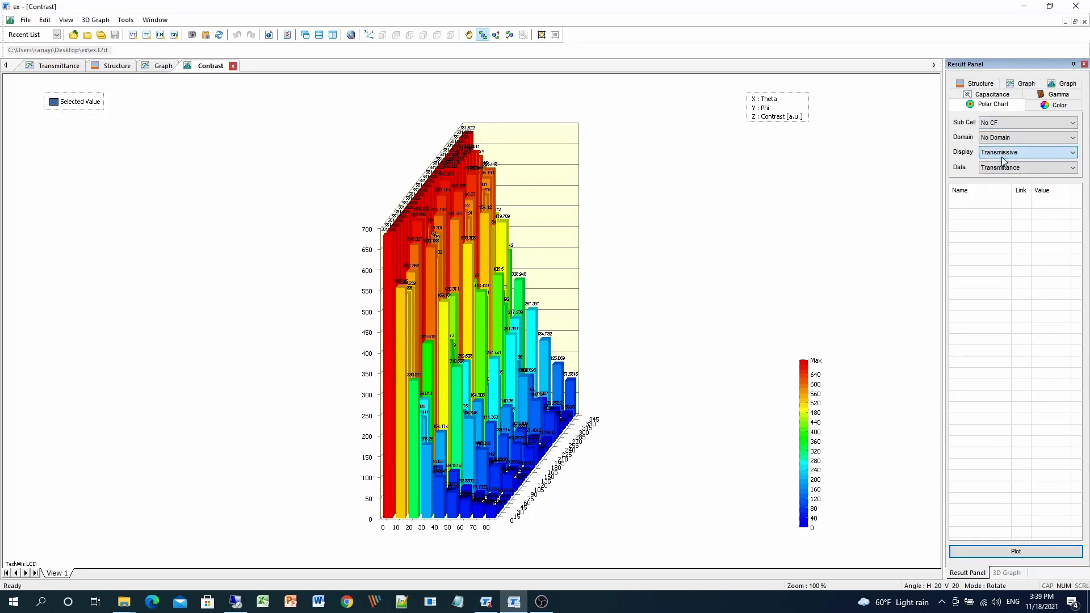
Plot a Polar Chart of Transmittance for the Transmissive display.
left_click(1042, 171)
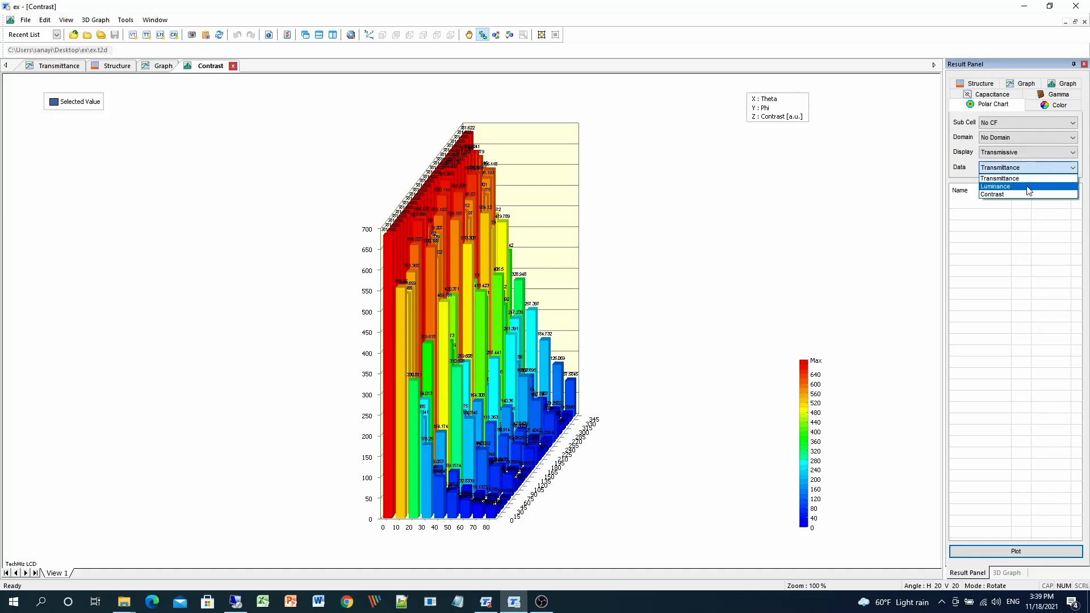
left_click(1028, 180)
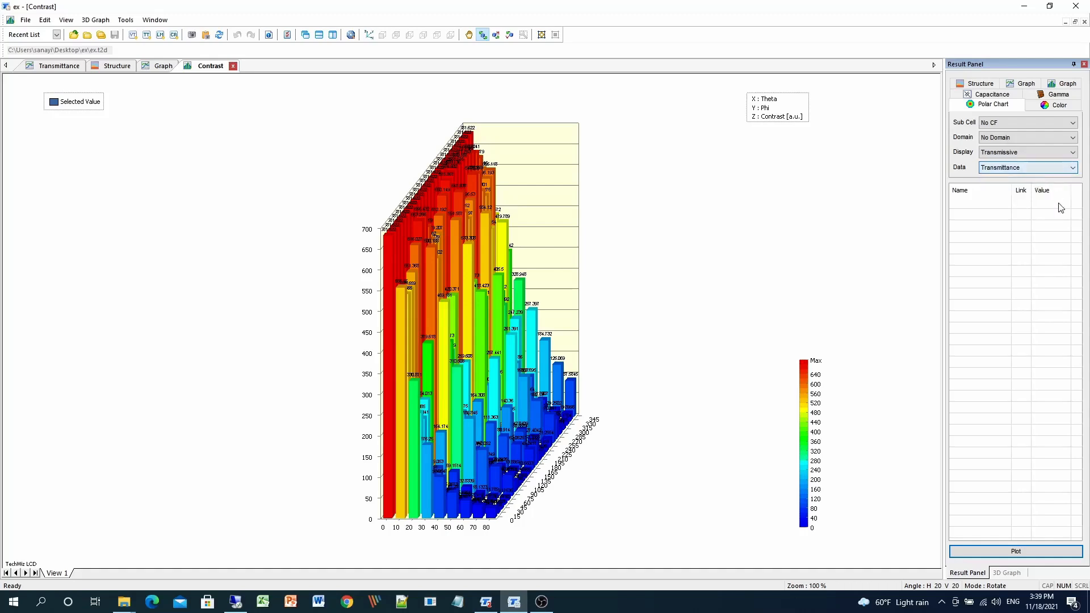
left_click(1030, 553)
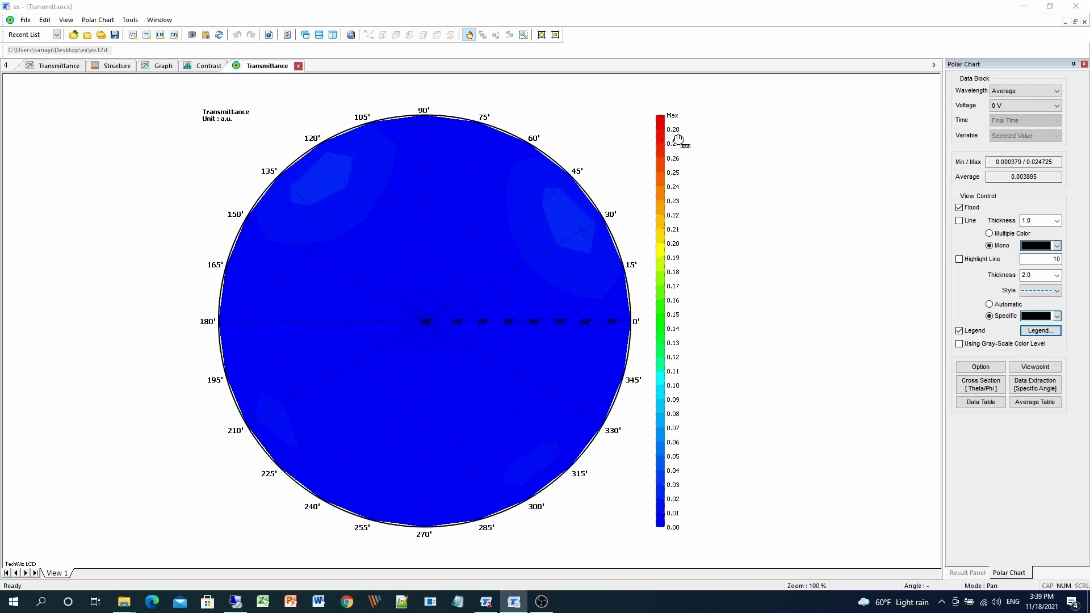
Show the polar transmittance chart at a voltage of 10 V.
left_click(1009, 104)
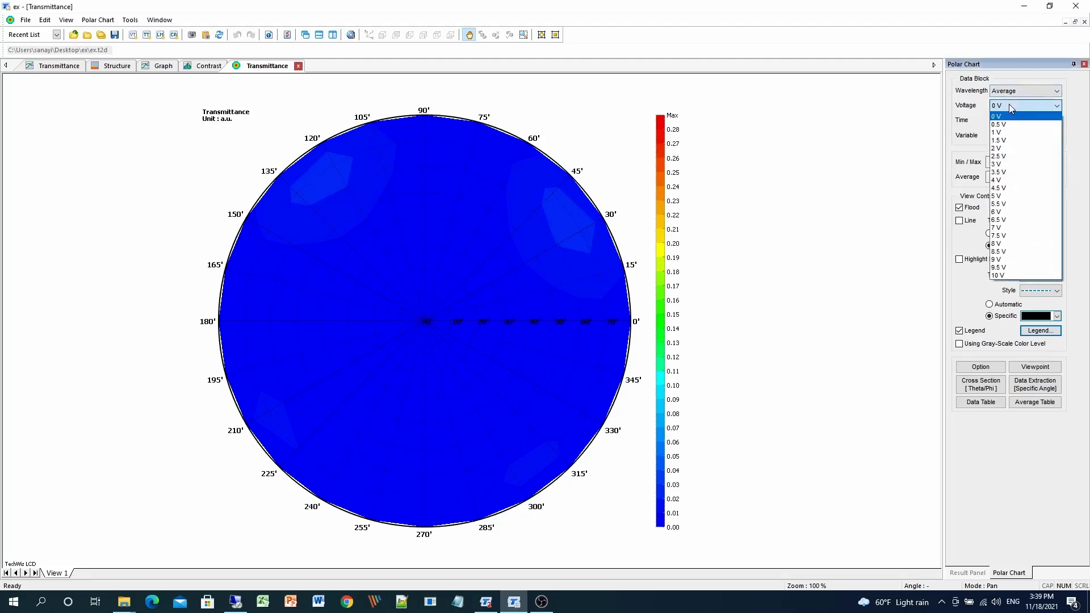
left_click(1009, 103)
scroll(1009, 104, "down", 3)
scroll(1009, 104, "down", 8)
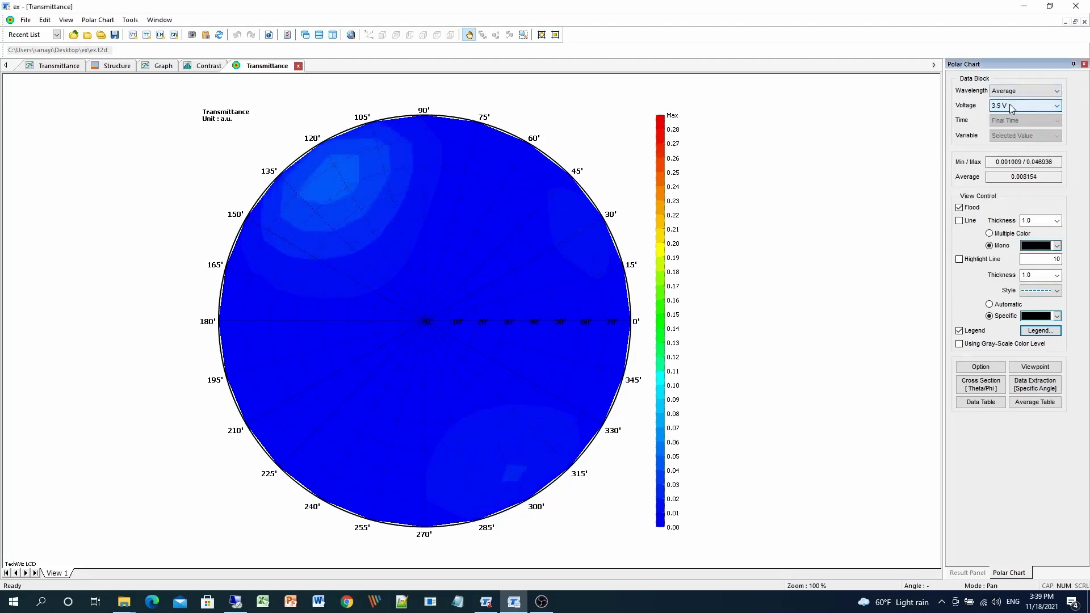
scroll(1010, 104, "down", 9)
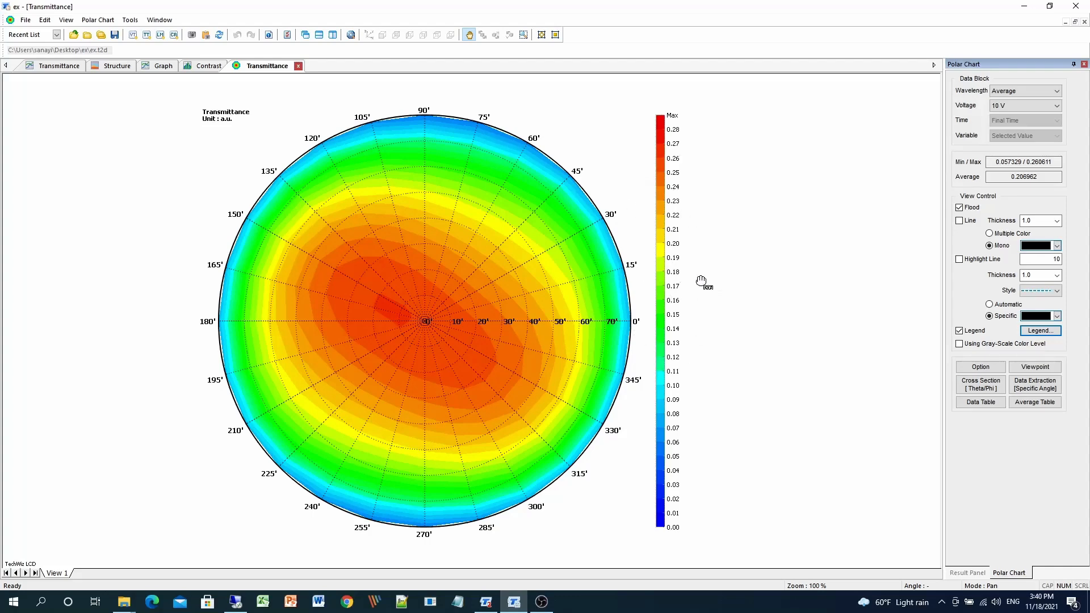
Redefine the polar chart legend to range from 0 to 0.2 in 0.01 steps.
left_click(1039, 330)
left_click_drag(556, 153, 518, 159)
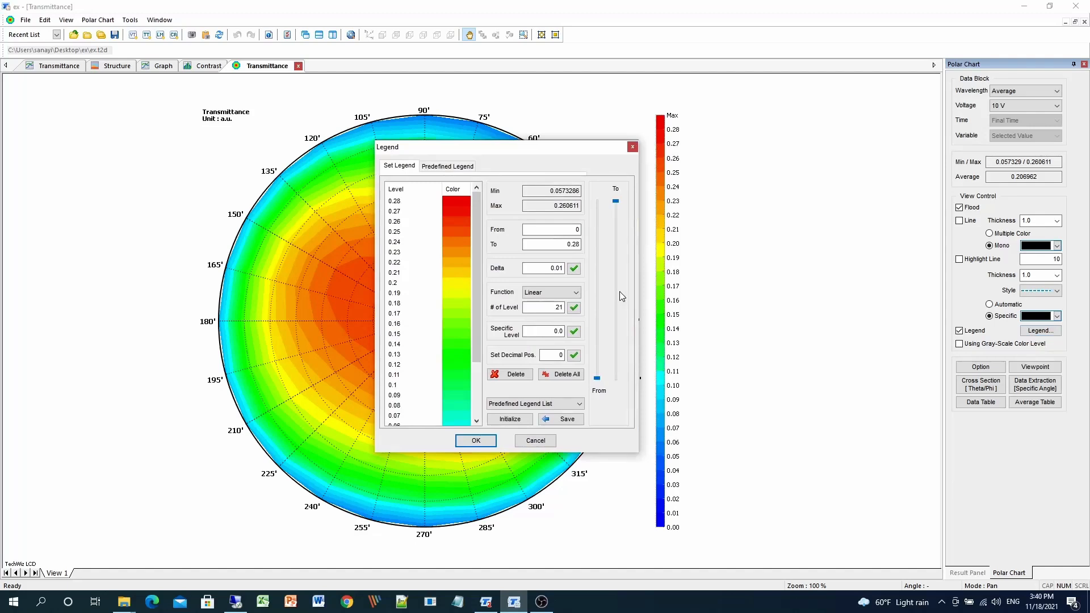
left_click(566, 375)
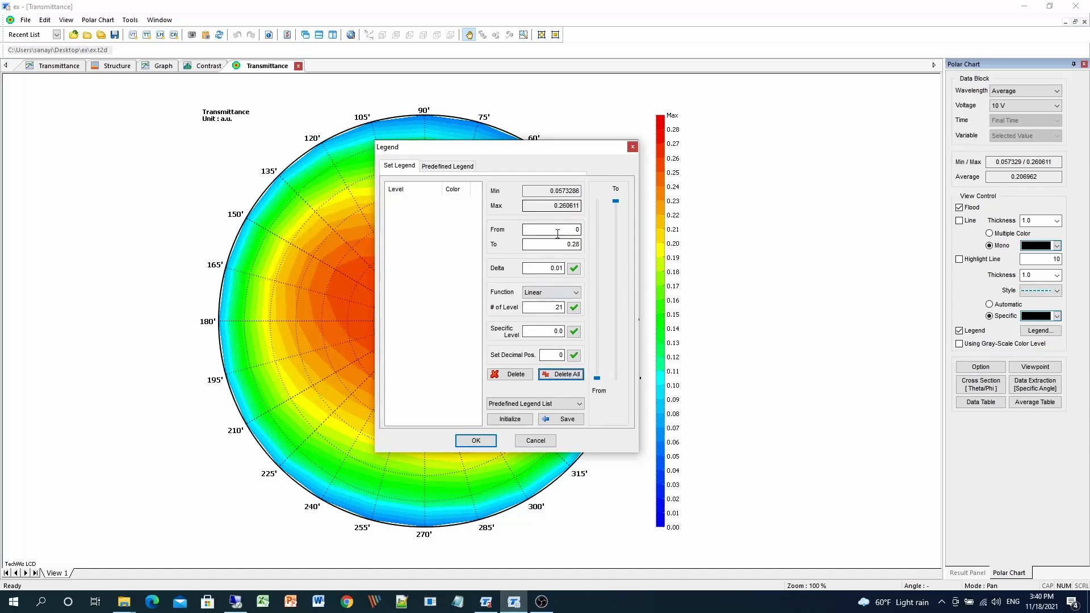
left_click_drag(558, 244, 597, 245)
type("0.2")
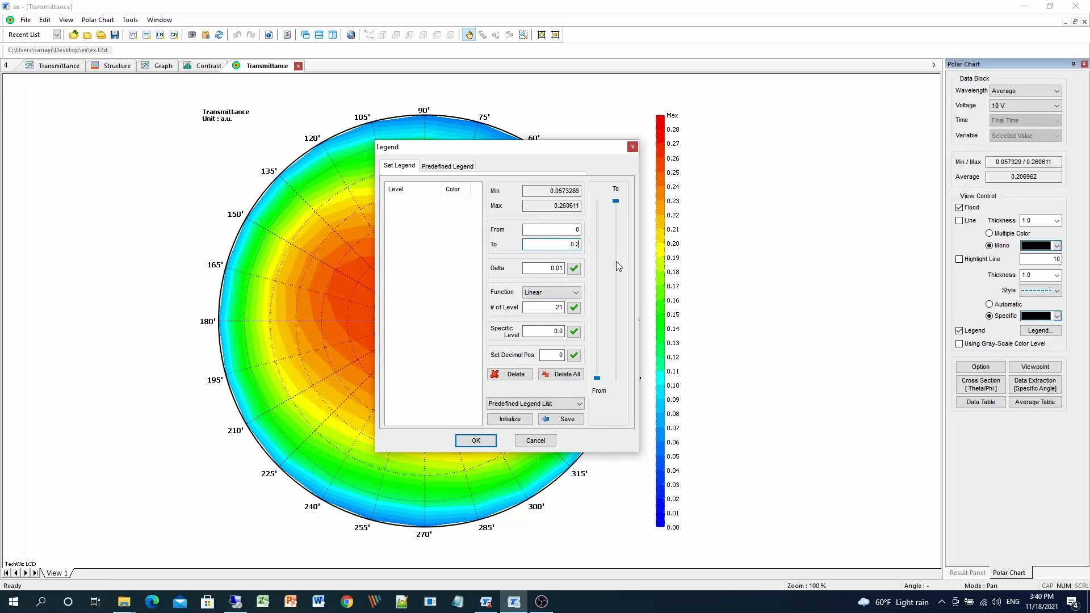
left_click(575, 270)
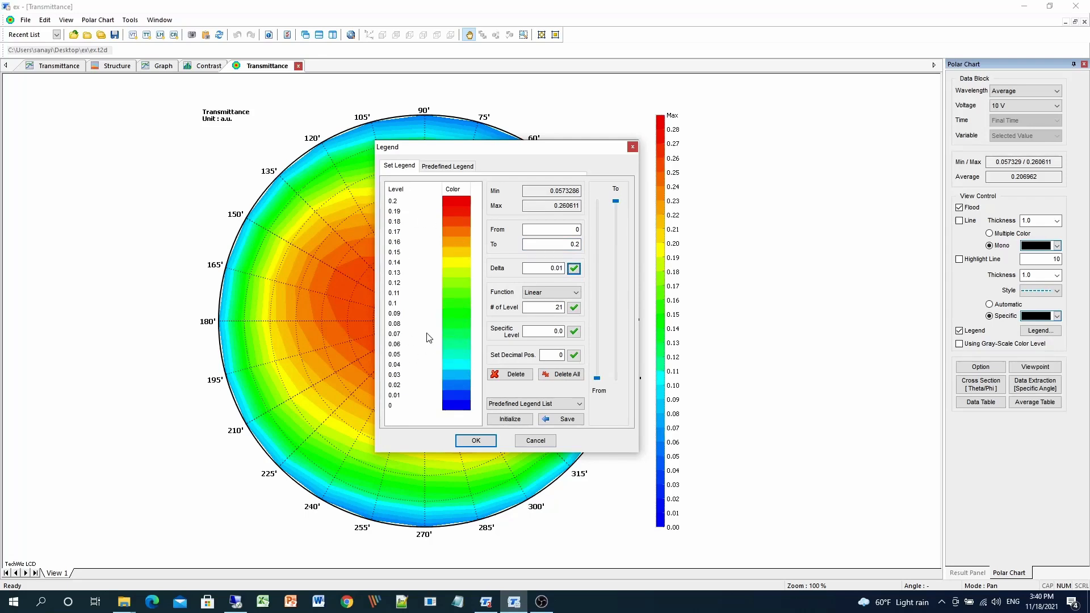
left_click(475, 441)
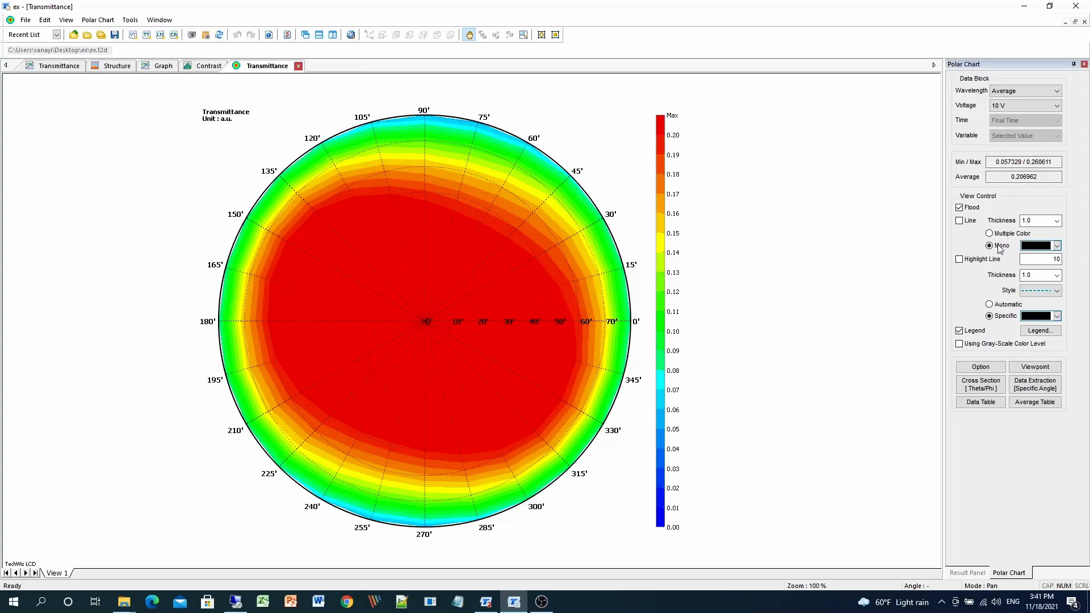
Turn on a highlight line at the 0.2 transmittance level on the polar chart.
left_click(976, 264)
double_click(1056, 259)
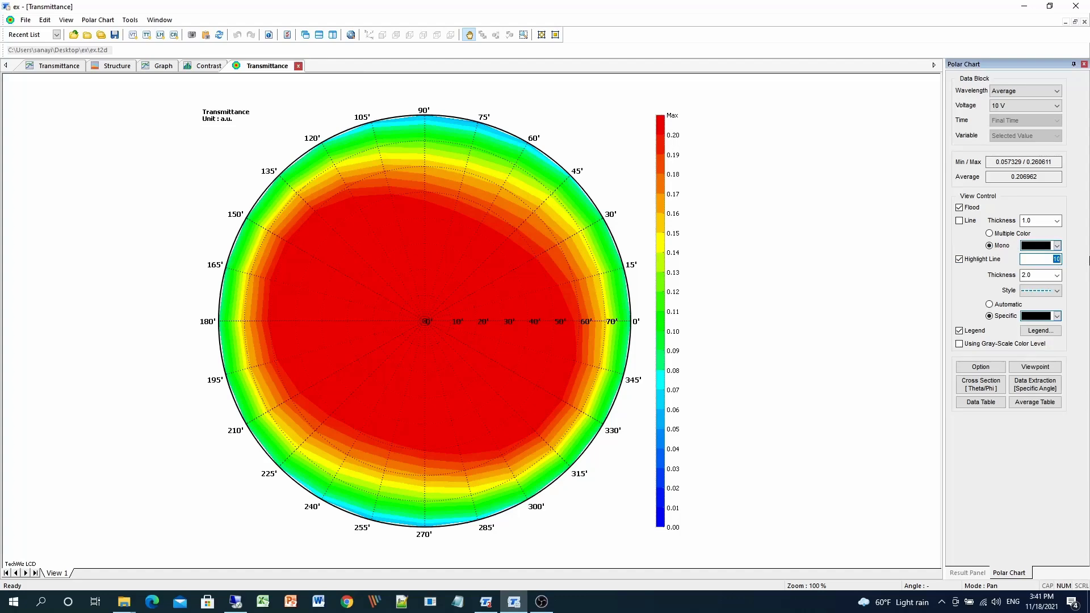
type("0.2")
key("Return")
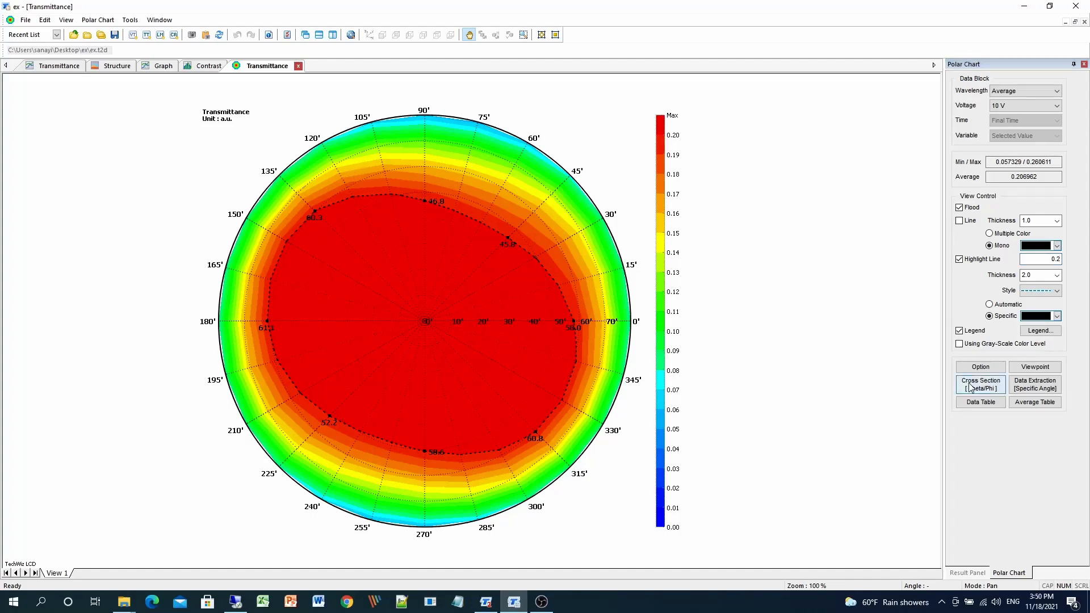
Extract a 2D cross-section graph at Phi 90° for all voltages.
left_click(971, 389)
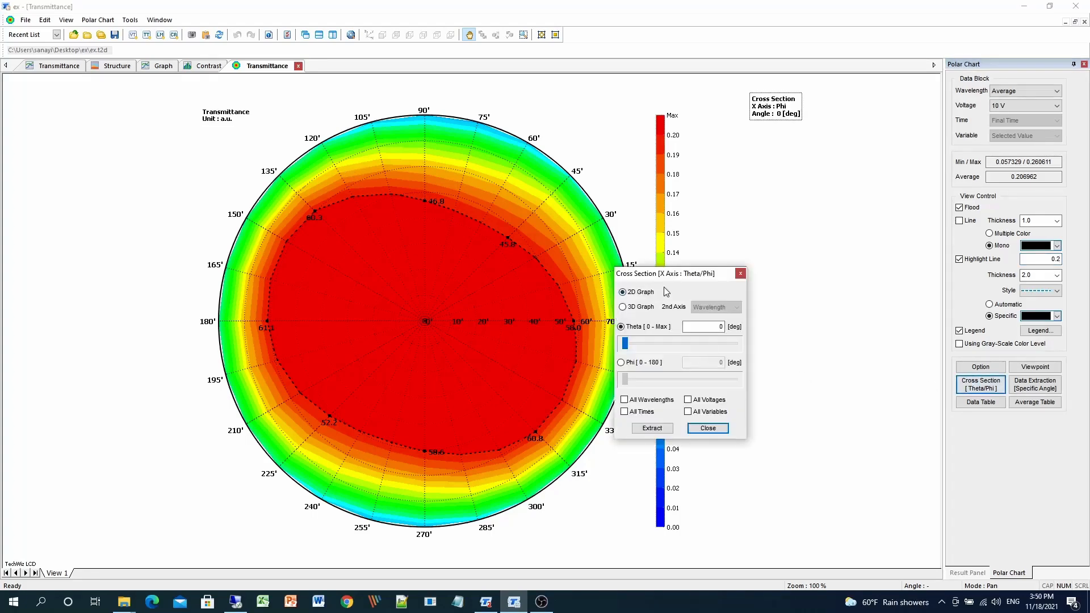
left_click(638, 315)
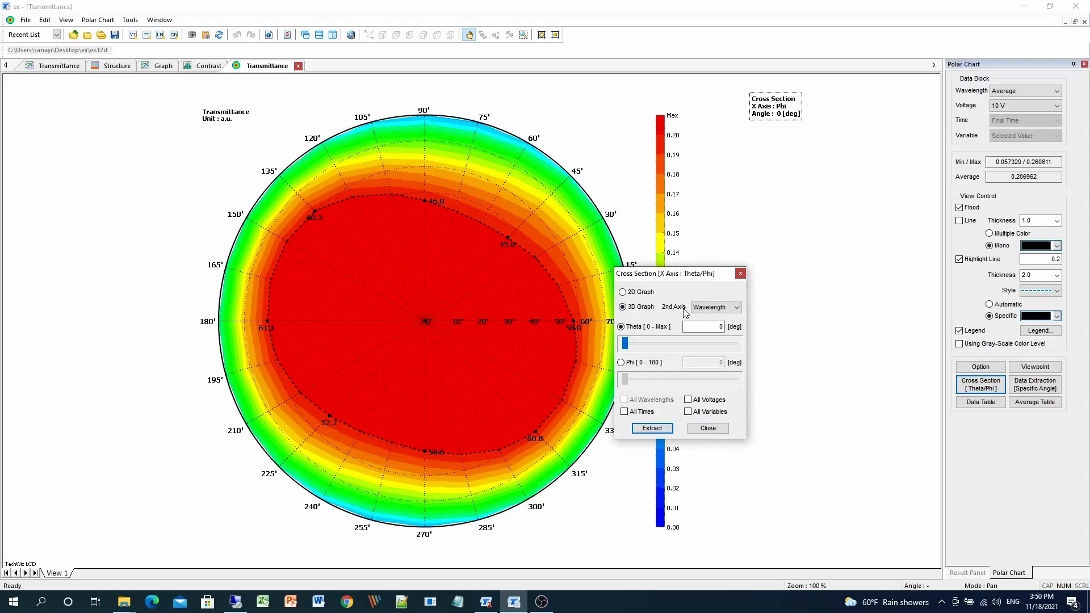
left_click(651, 295)
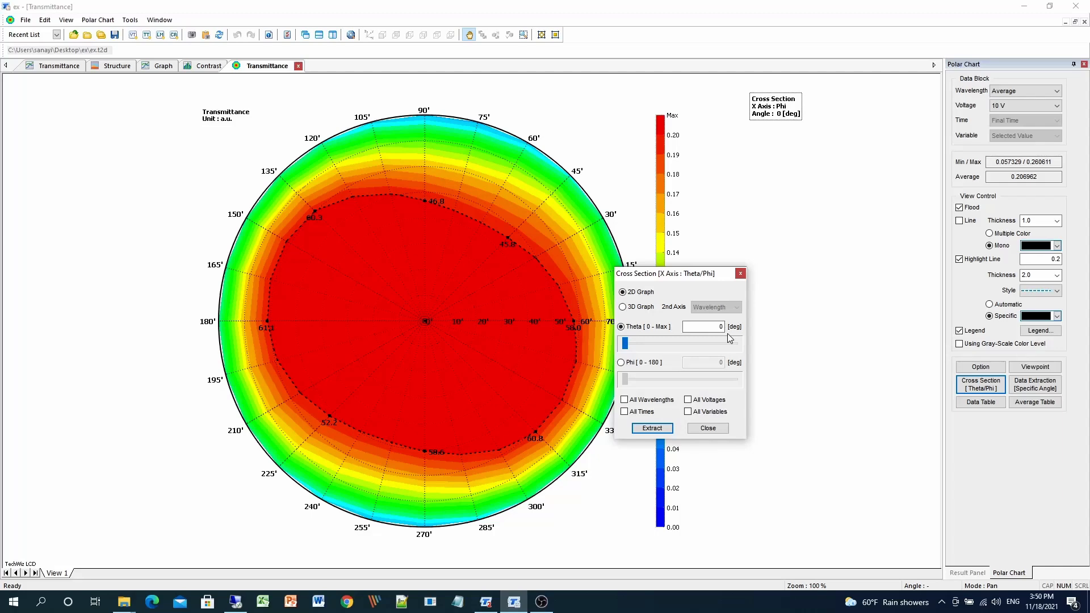
left_click(642, 364)
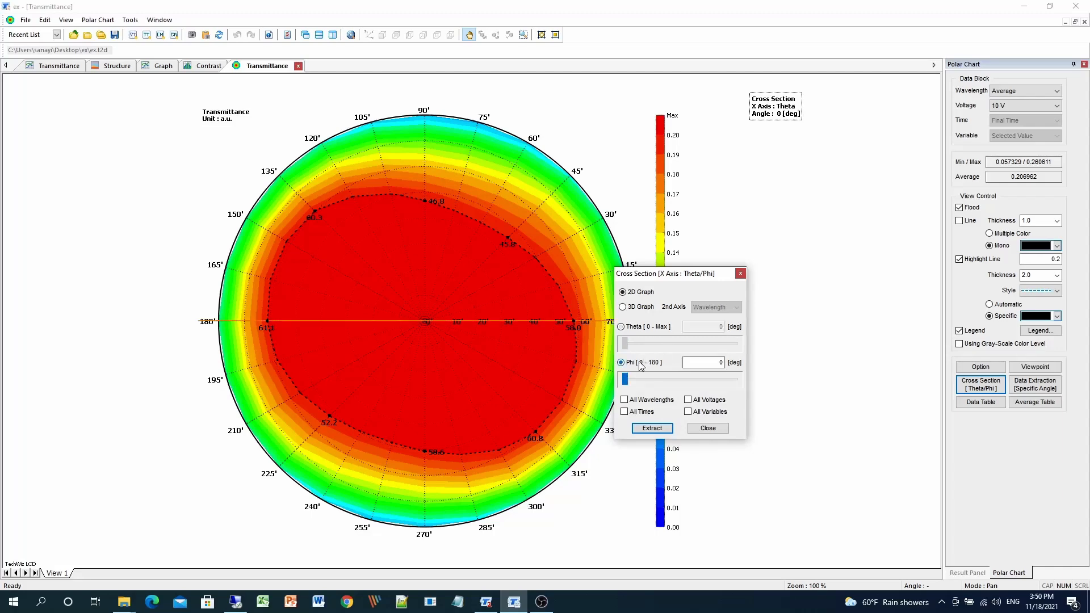
left_click_drag(625, 379, 679, 379)
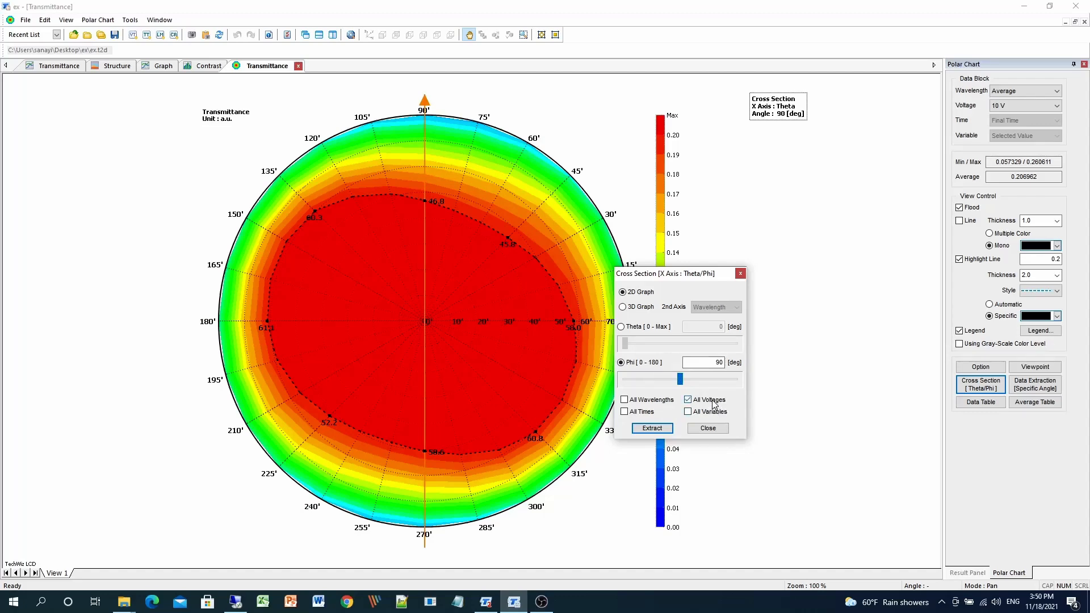
left_click(654, 429)
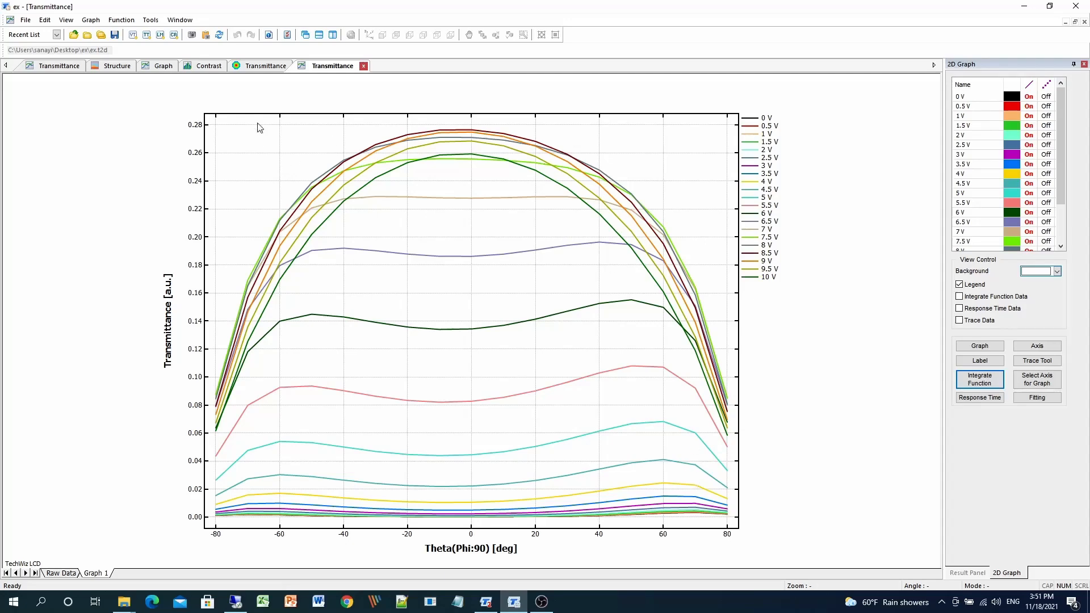
On the polar chart, add two specific-angle points for data extraction: Theta 31° at Phi 0° and Phi 222°.
left_click(266, 67)
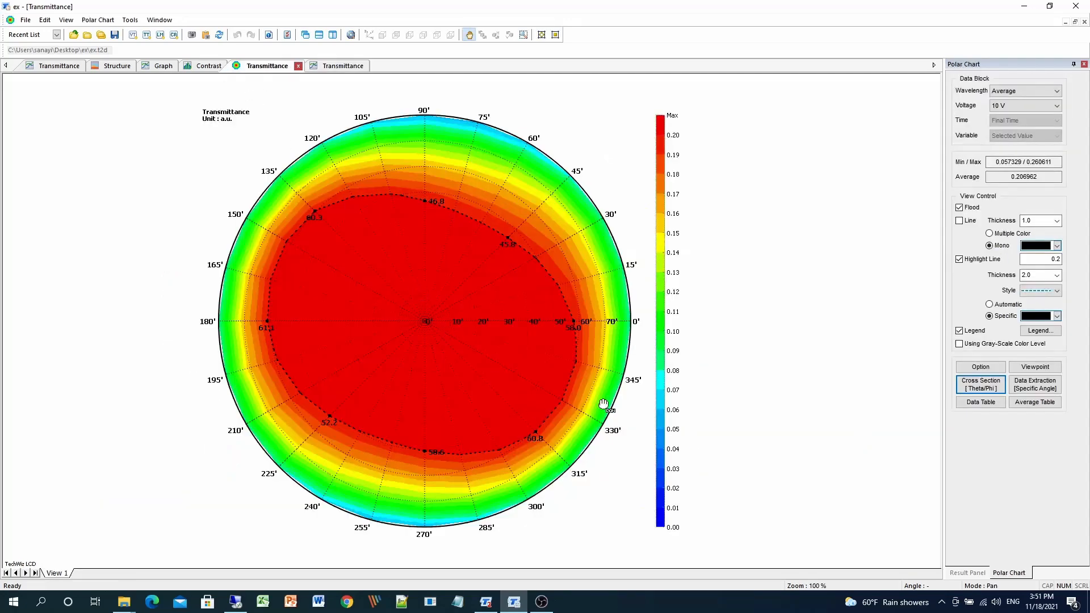
left_click(1057, 387)
left_click_drag(653, 196, 596, 228)
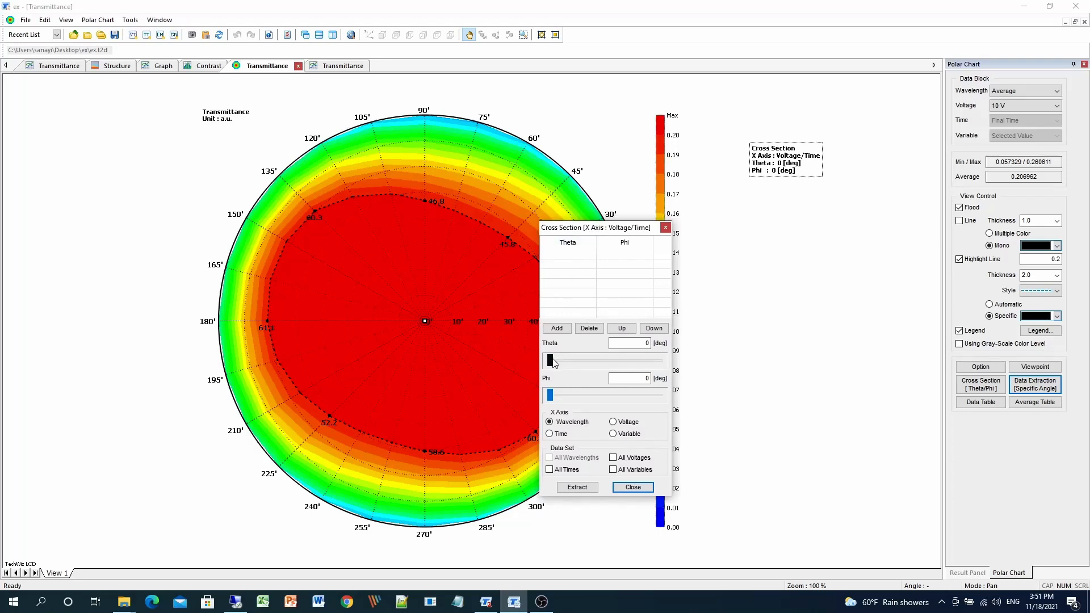
mouse_move(553, 358)
left_mouse_down()
mouse_move(604, 360)
mouse_move(579, 361)
mouse_move(595, 359)
left_mouse_up()
left_click(556, 328)
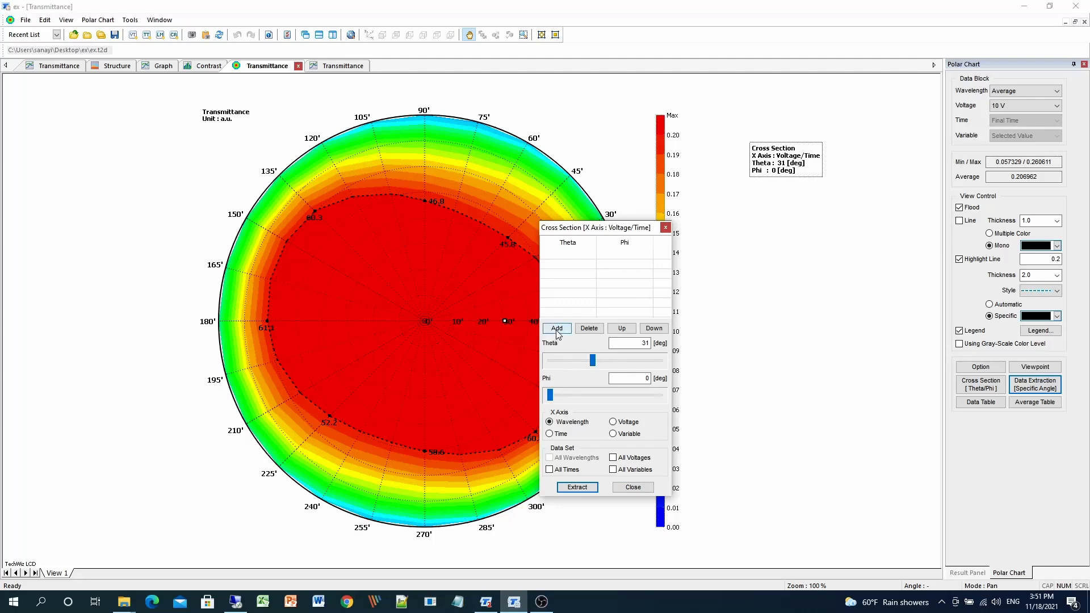
left_click_drag(603, 229, 675, 226)
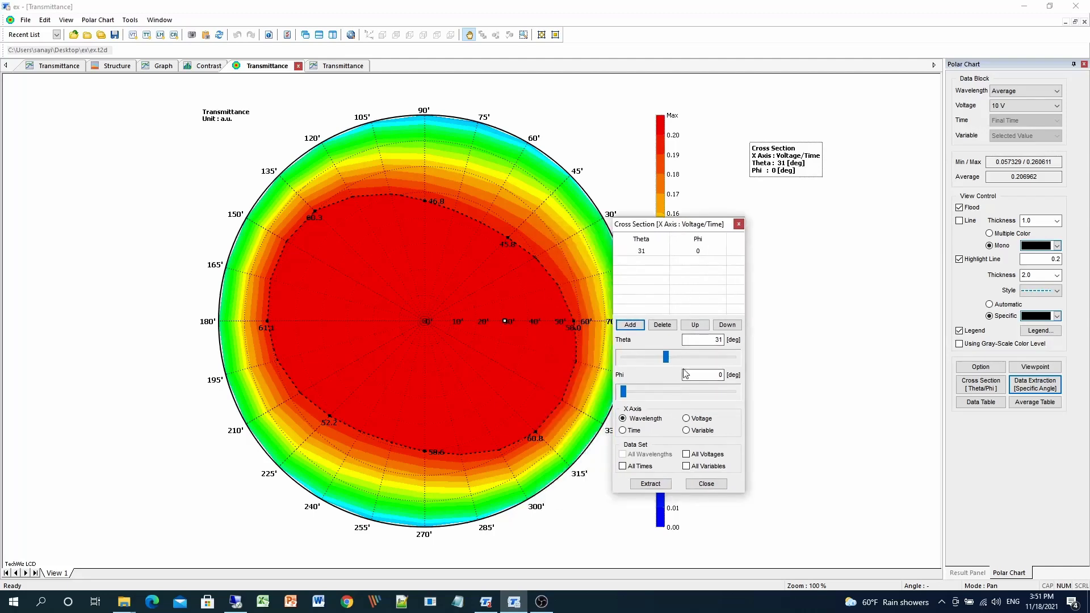
left_click_drag(623, 391, 690, 392)
left_click(630, 328)
Extract the two points' transmittance with voltage as the X axis.
left_click(689, 421)
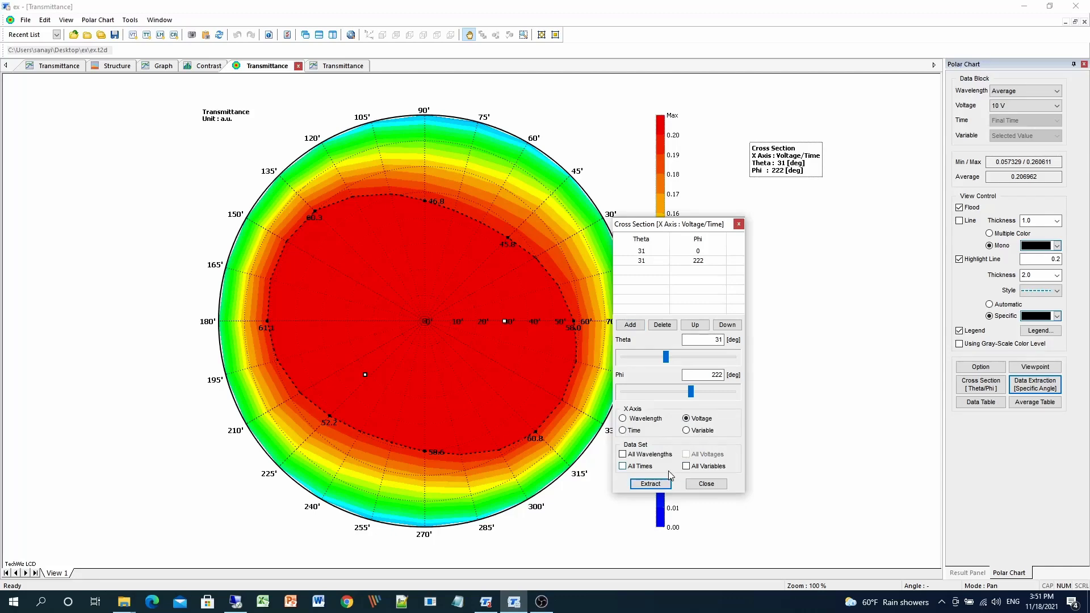
left_click(686, 466)
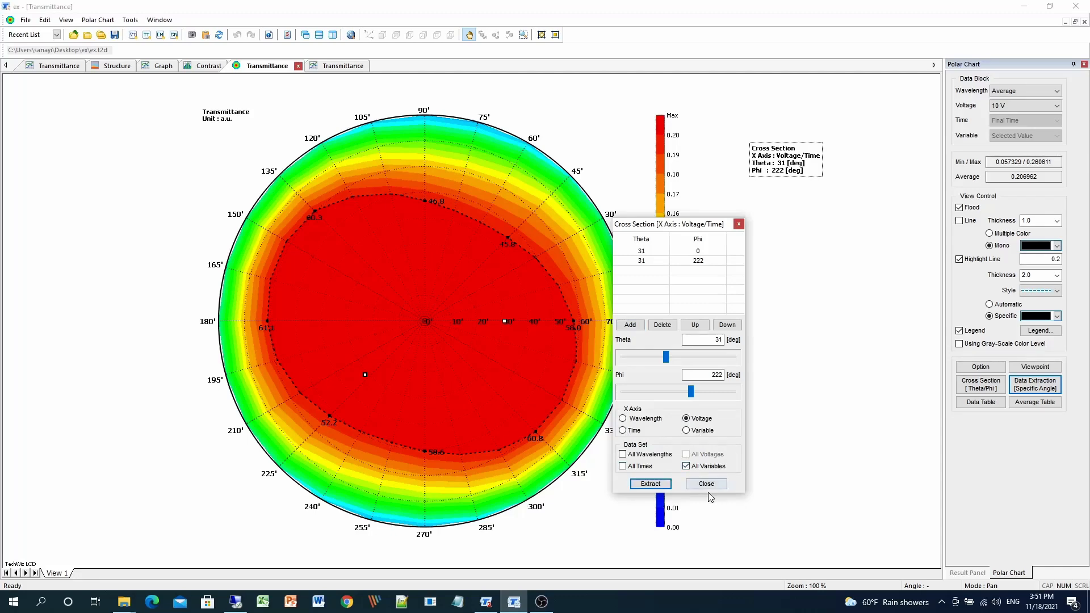
left_click(651, 484)
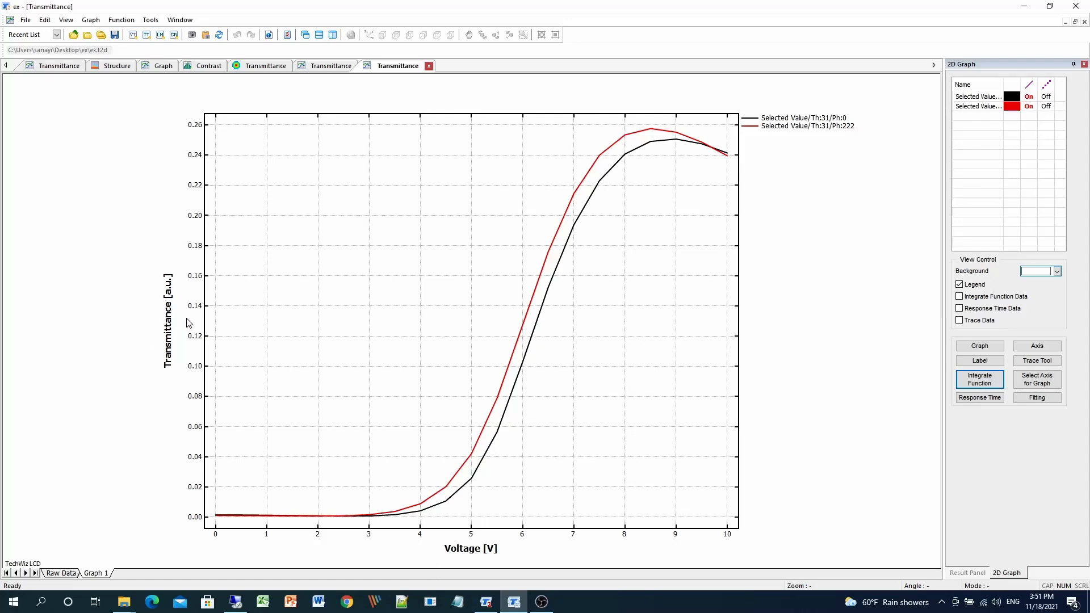
Open the polar chart's data table and enlarge it to view all Theta and Phi values.
left_click(266, 66)
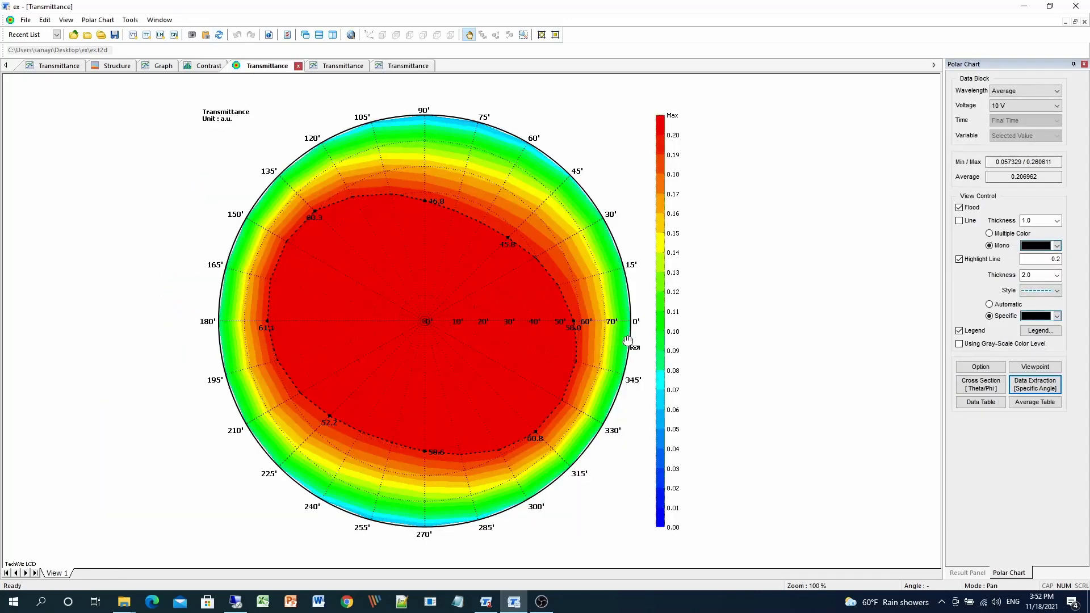
left_click(980, 402)
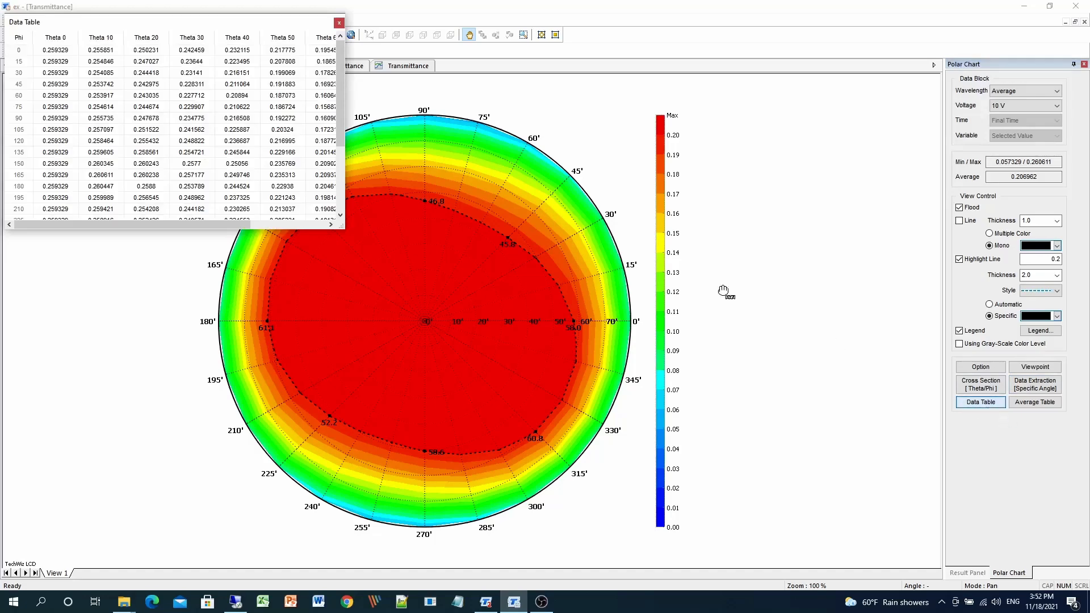
left_click_drag(306, 30, 570, 160)
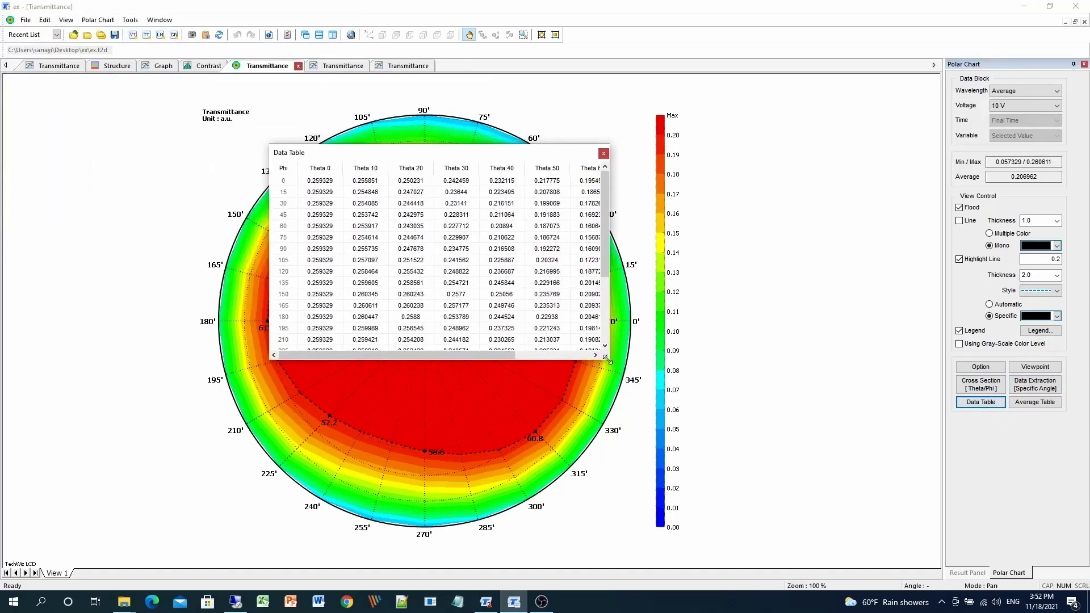
left_click_drag(617, 364, 766, 501)
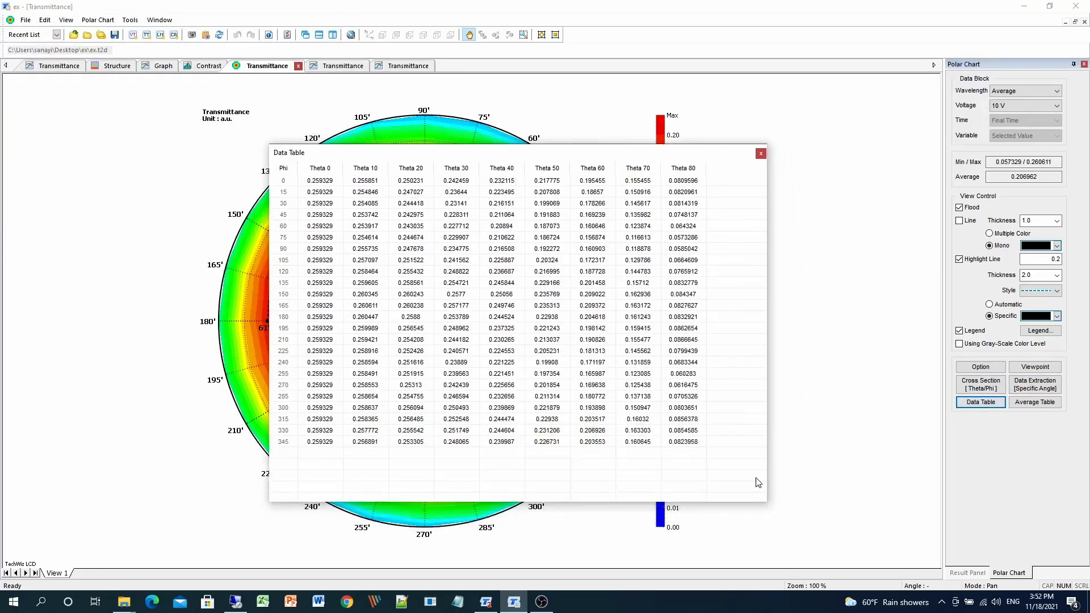